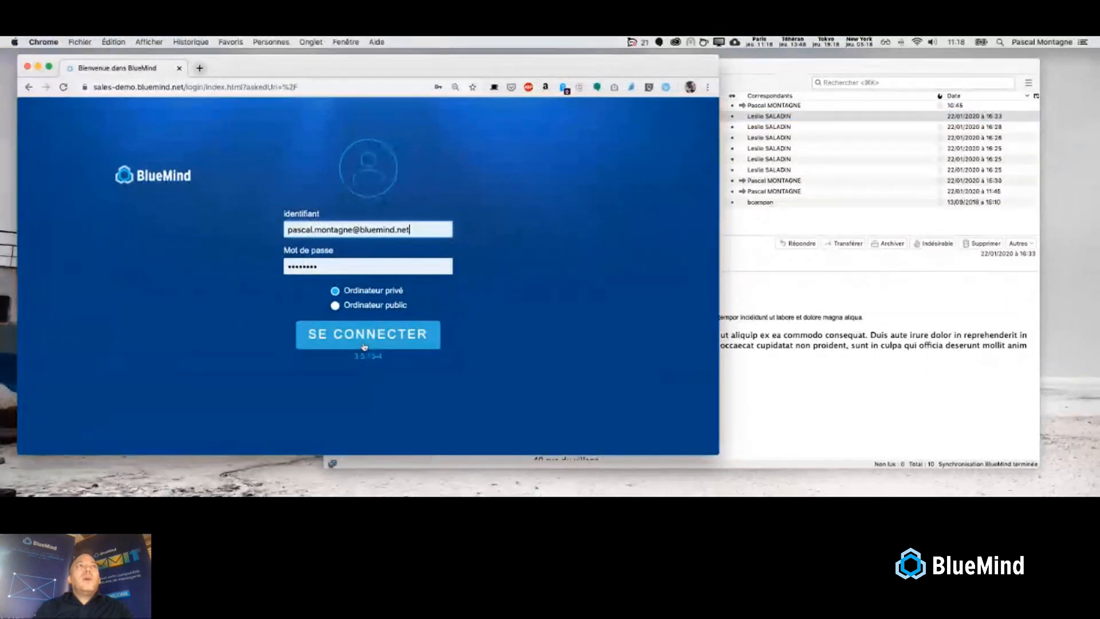
- Sign in to BlueMind webmail, open 'Réunion de demain', and bring Thunderbird forward
click(364, 345)
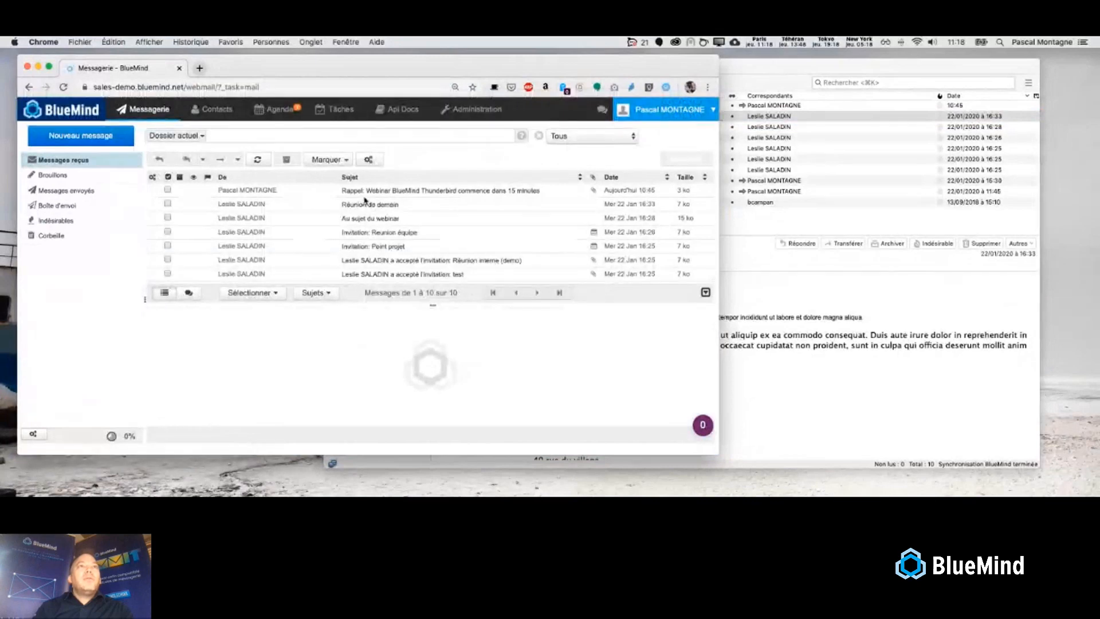
click(365, 202)
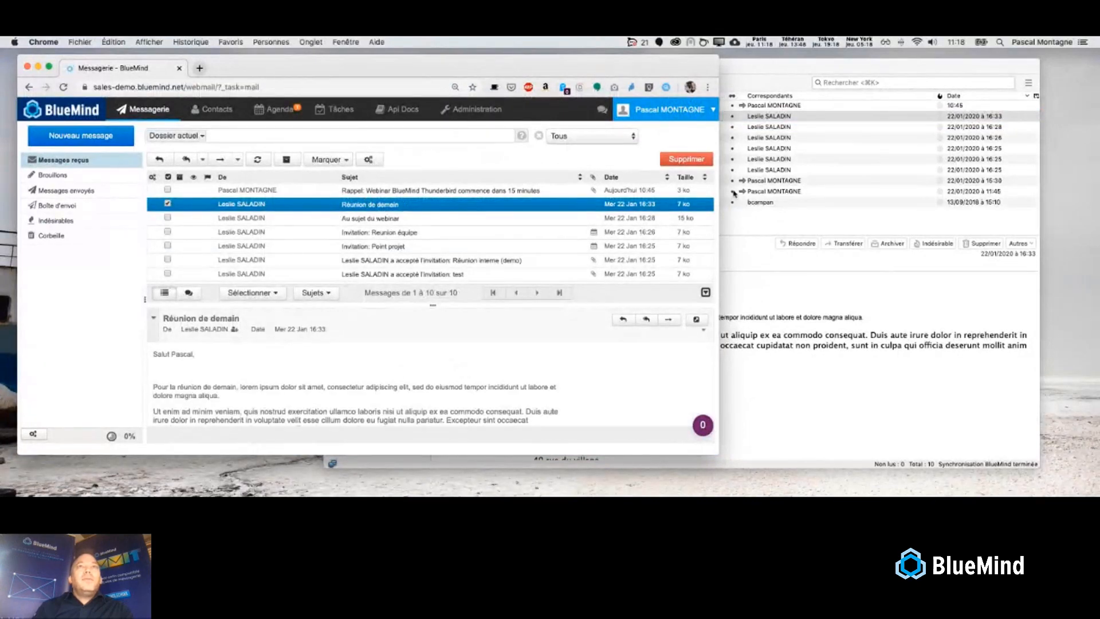
click(803, 117)
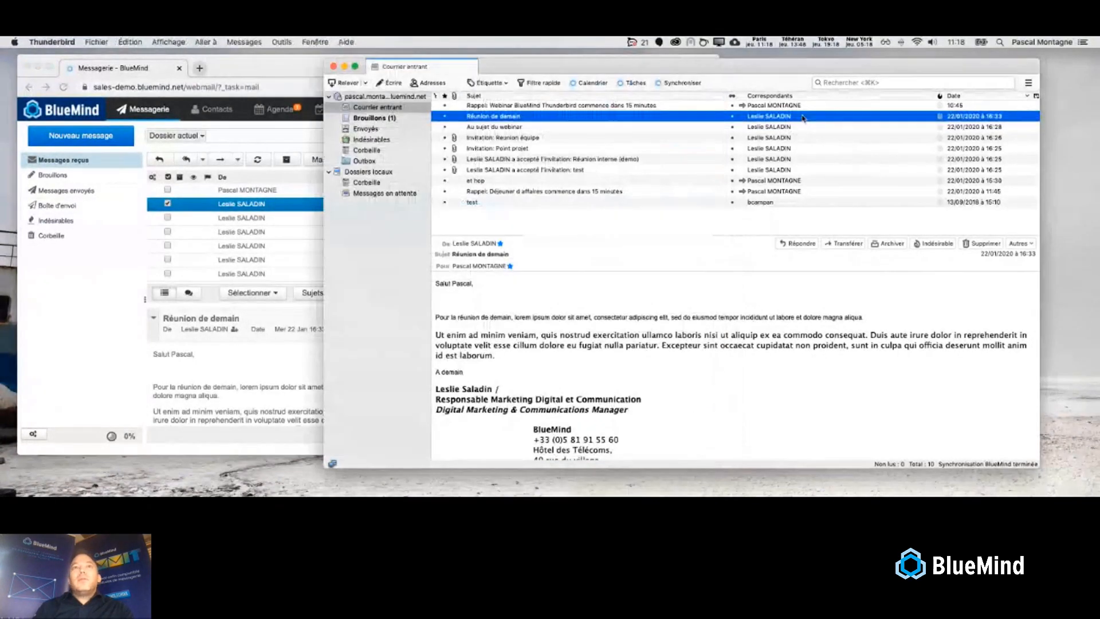
- Move Thunderbird over the browser and read through the et hop newsletter message
drag(551, 72, 466, 82)
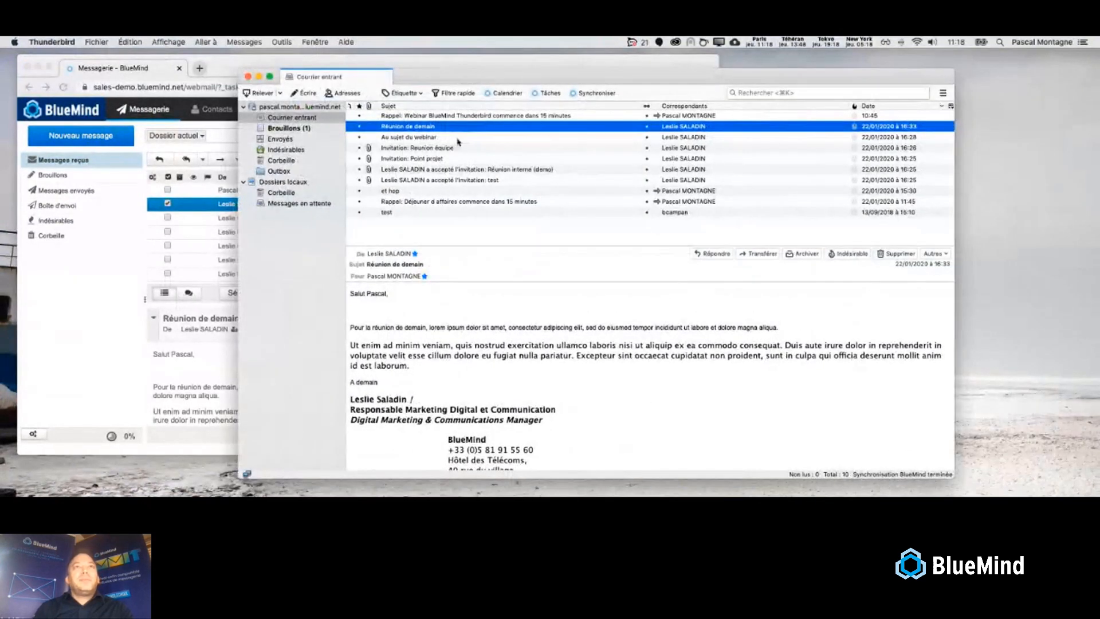
click(466, 191)
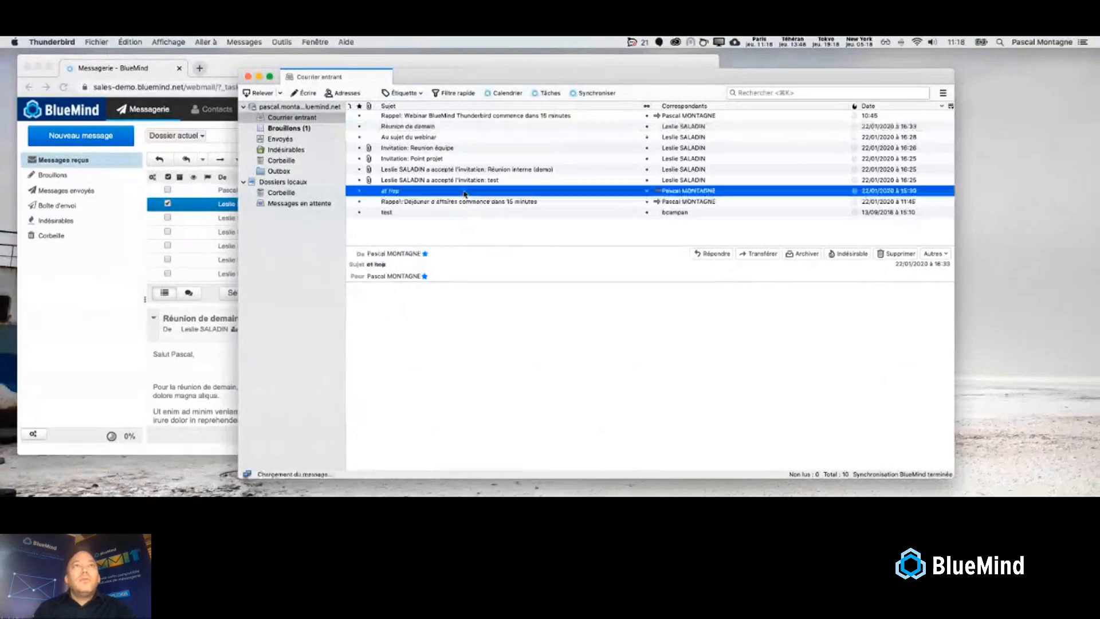
scroll(597, 431, down, 3)
scroll(598, 430, down, 10)
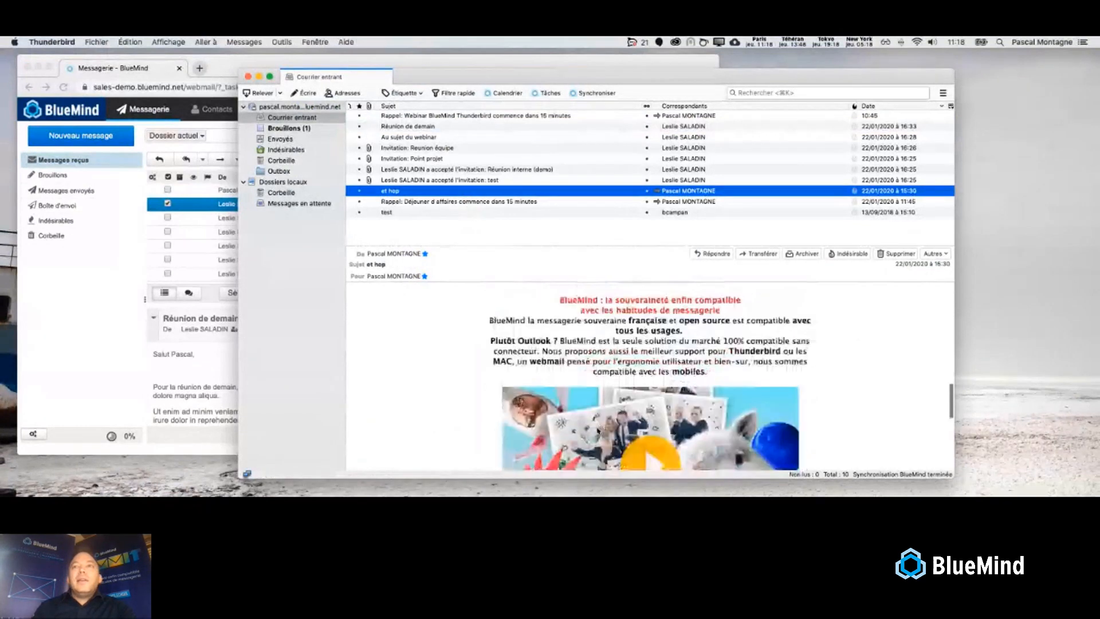
scroll(598, 431, up, 10)
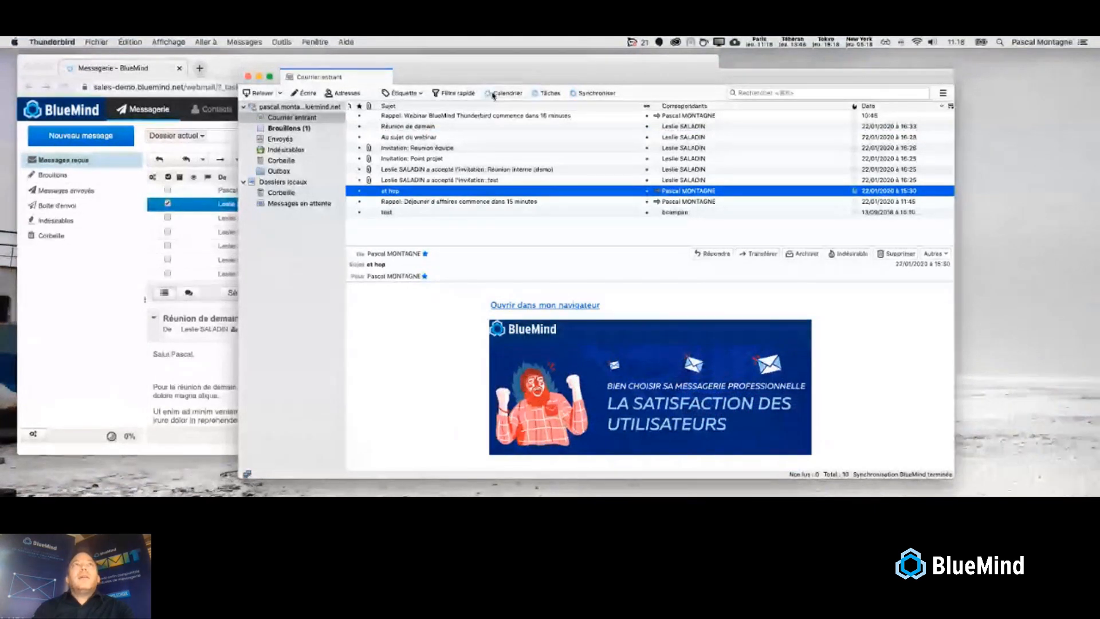
- Check the BlueMind connector options without choosing one, then open the address book of 1320 contacts
click(282, 42)
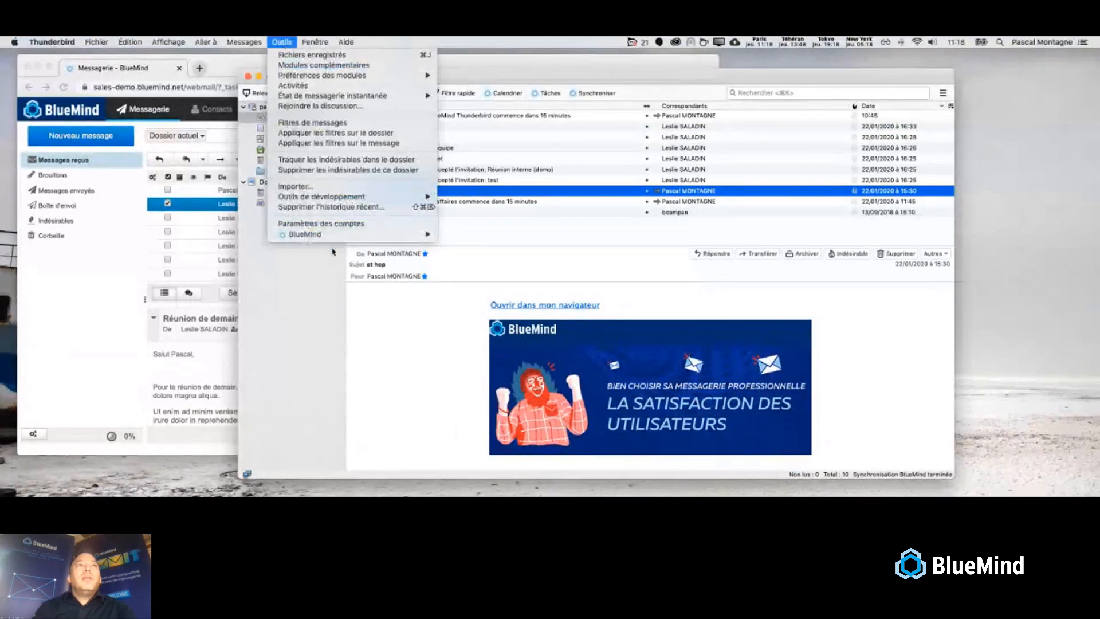
mouse_move(336, 242)
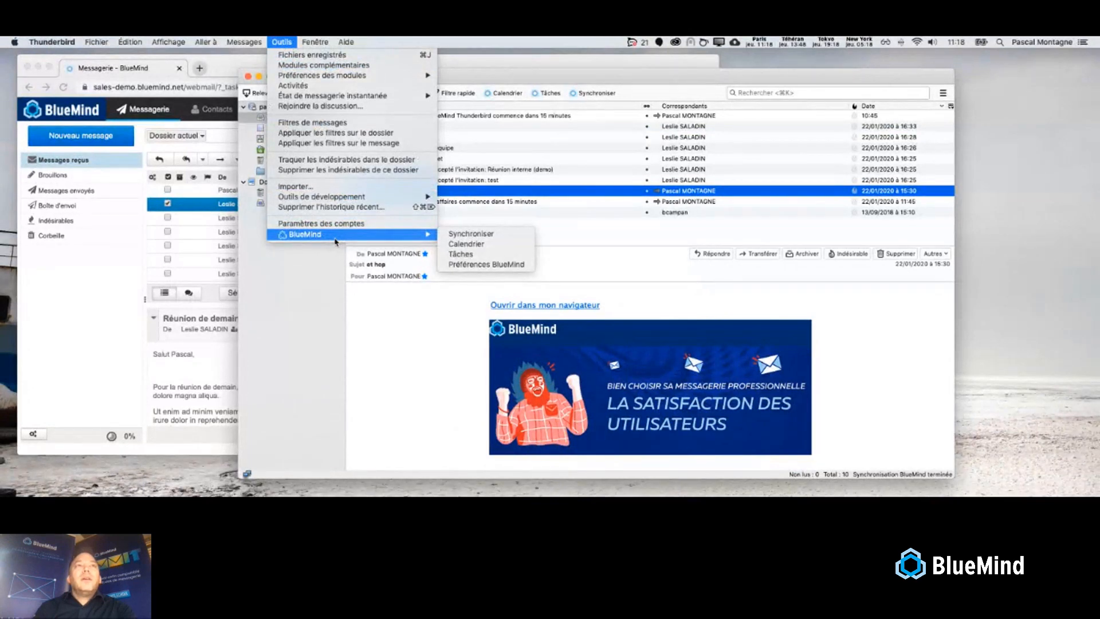
click(298, 307)
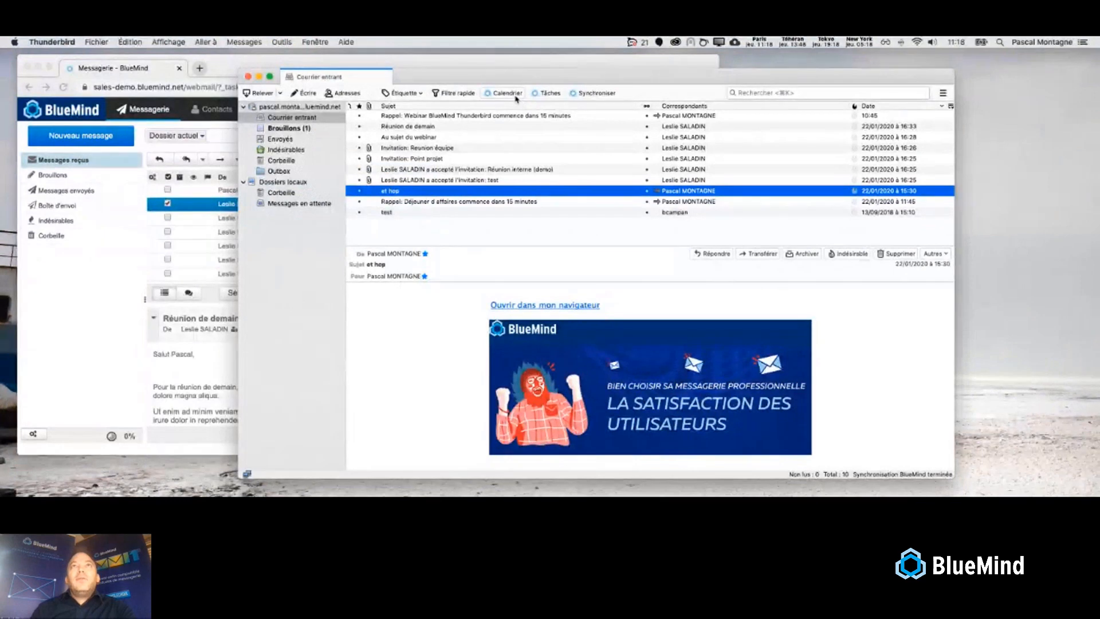
click(347, 93)
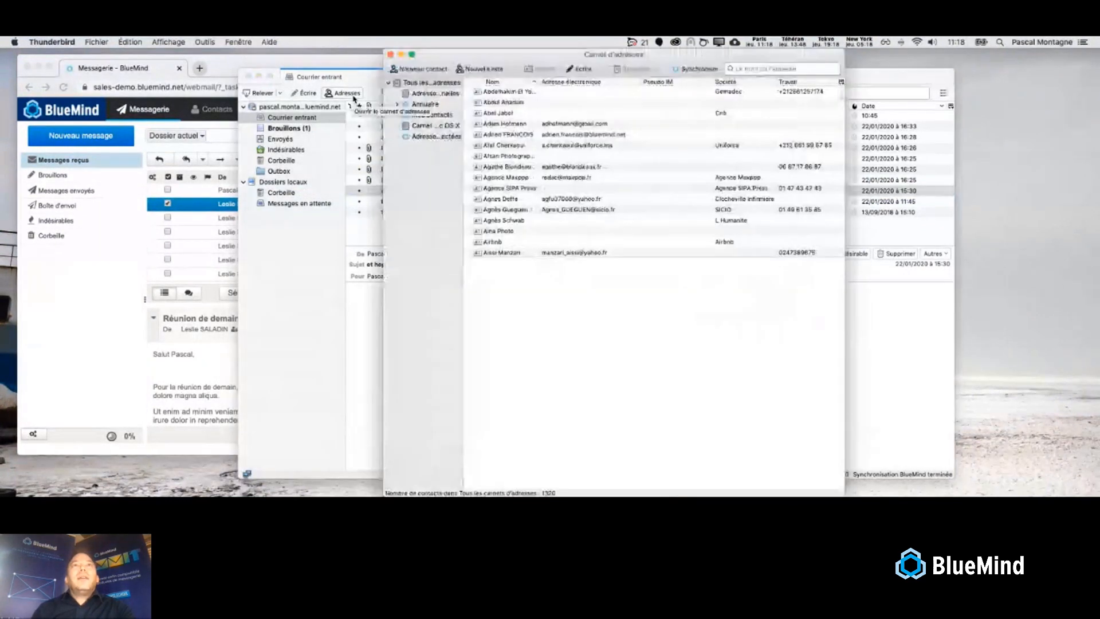
click(204, 106)
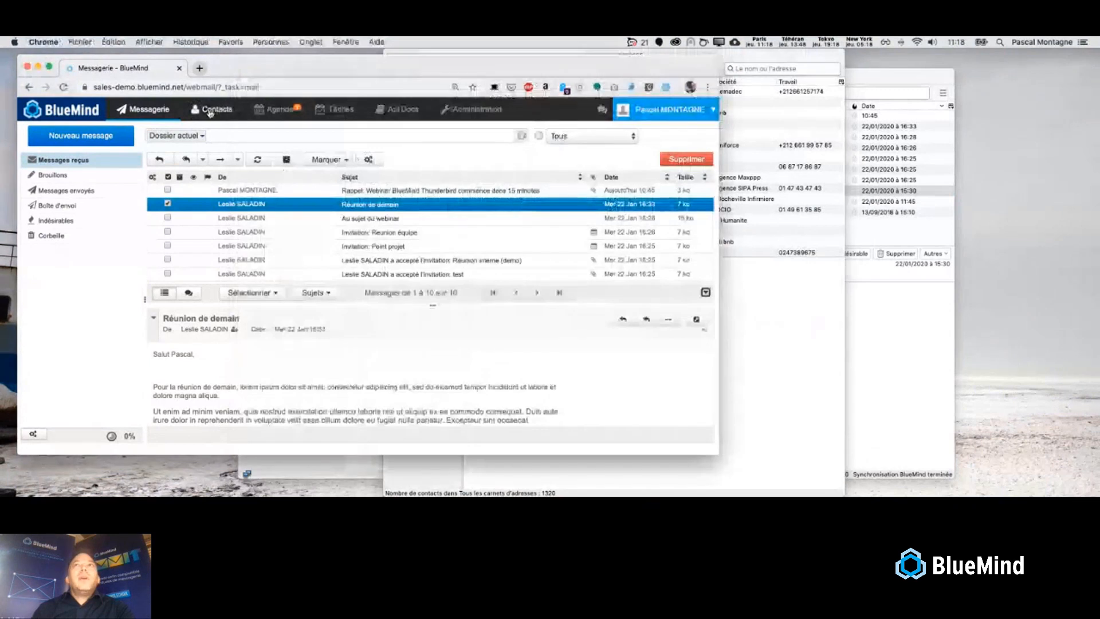
- In webmail Contacts, show the shared Annuaire directory of 31 entries and view a colleague's card
click(210, 112)
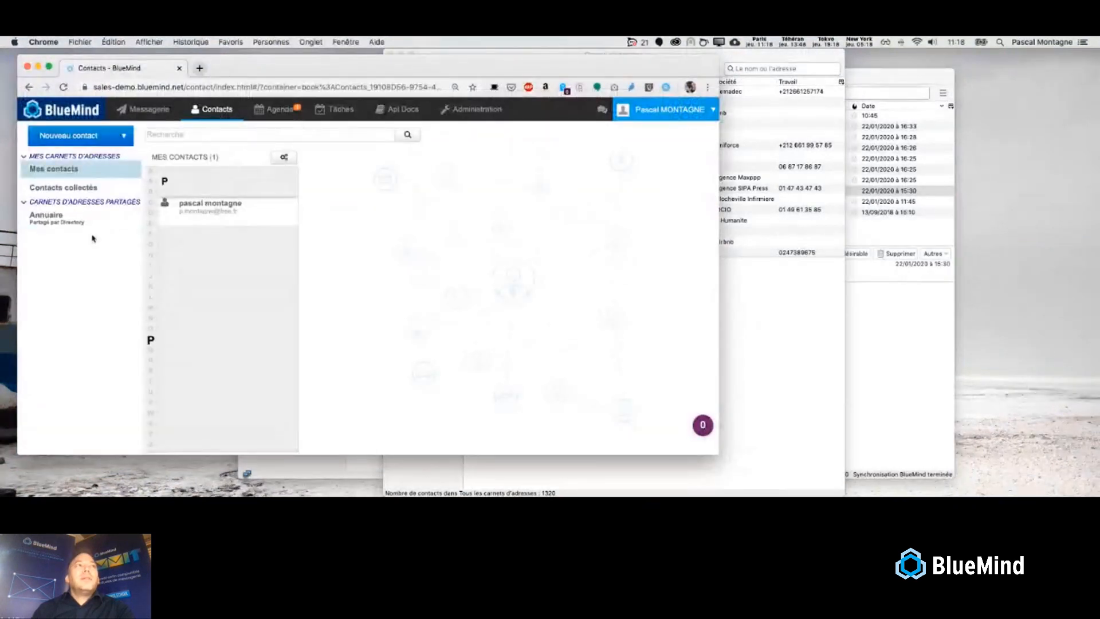
click(91, 220)
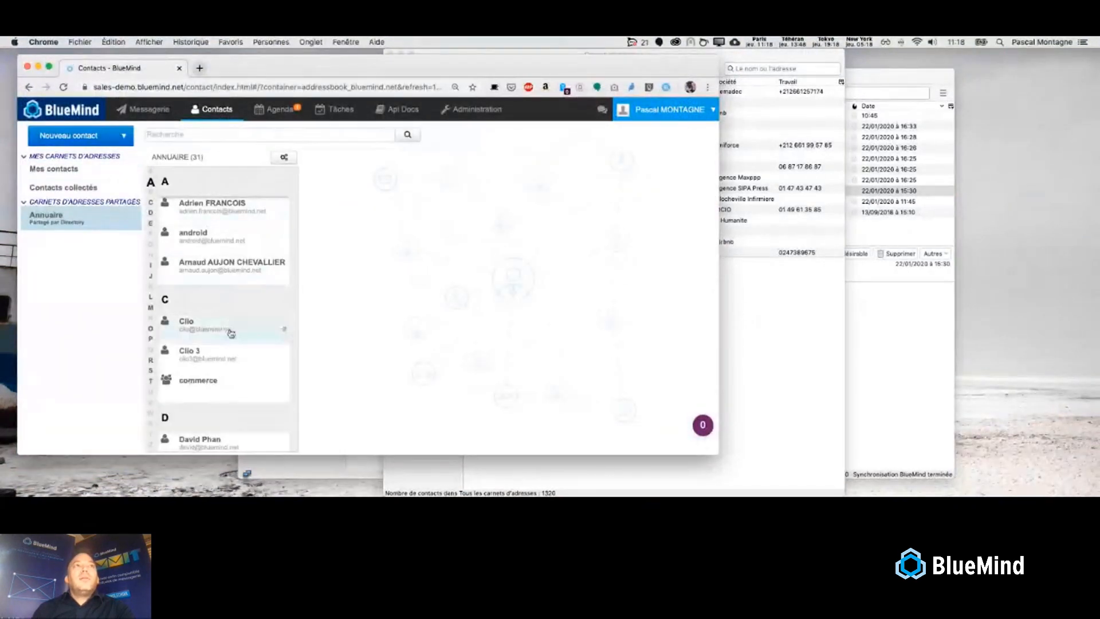
click(230, 328)
click(232, 357)
click(235, 267)
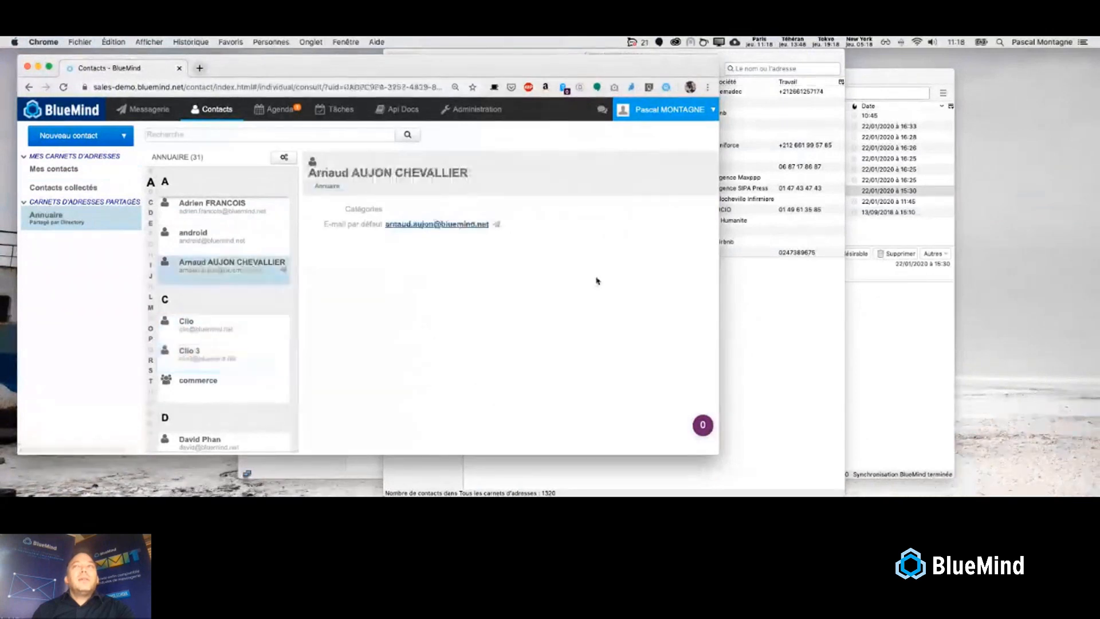
click(795, 311)
- Browse two contact cards, close the address book, and show the BlueMind Agenda for 20–26 January 2020
click(531, 124)
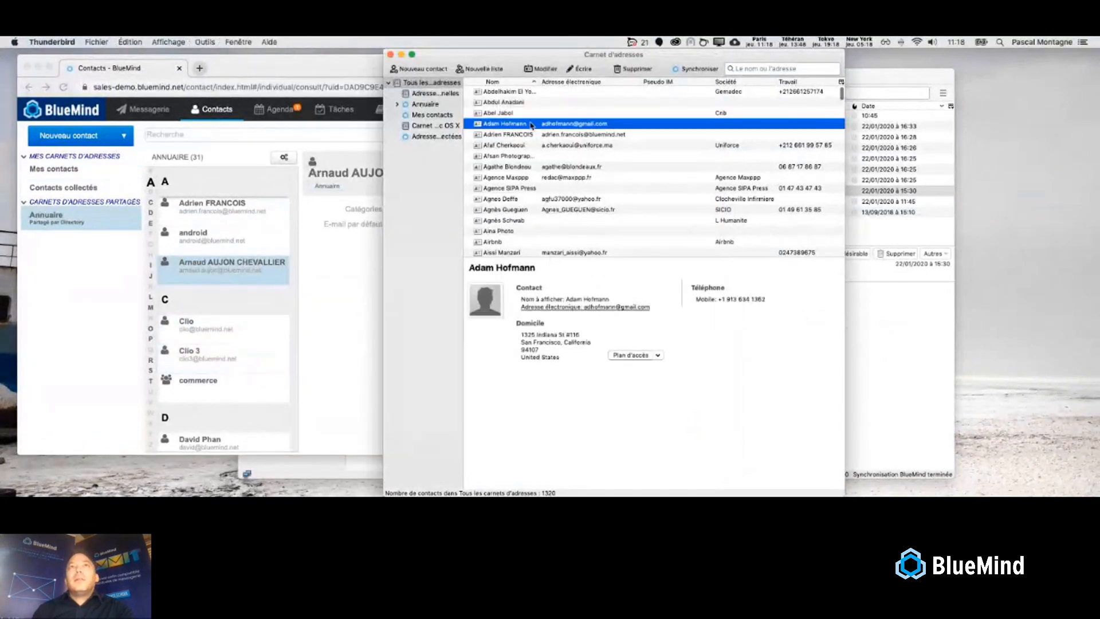
click(523, 134)
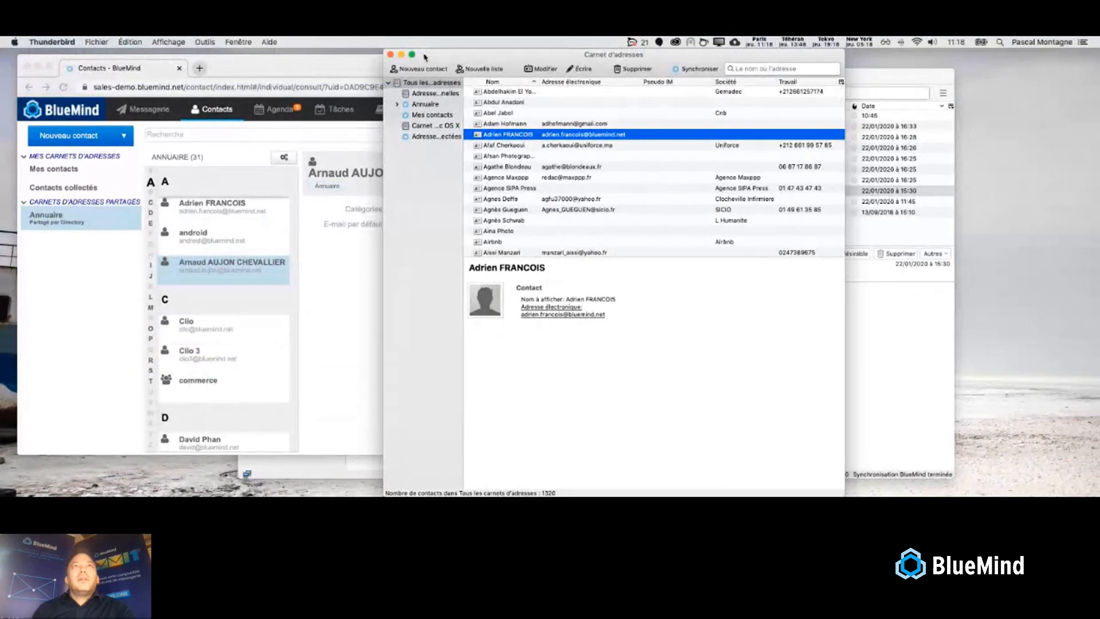
click(391, 54)
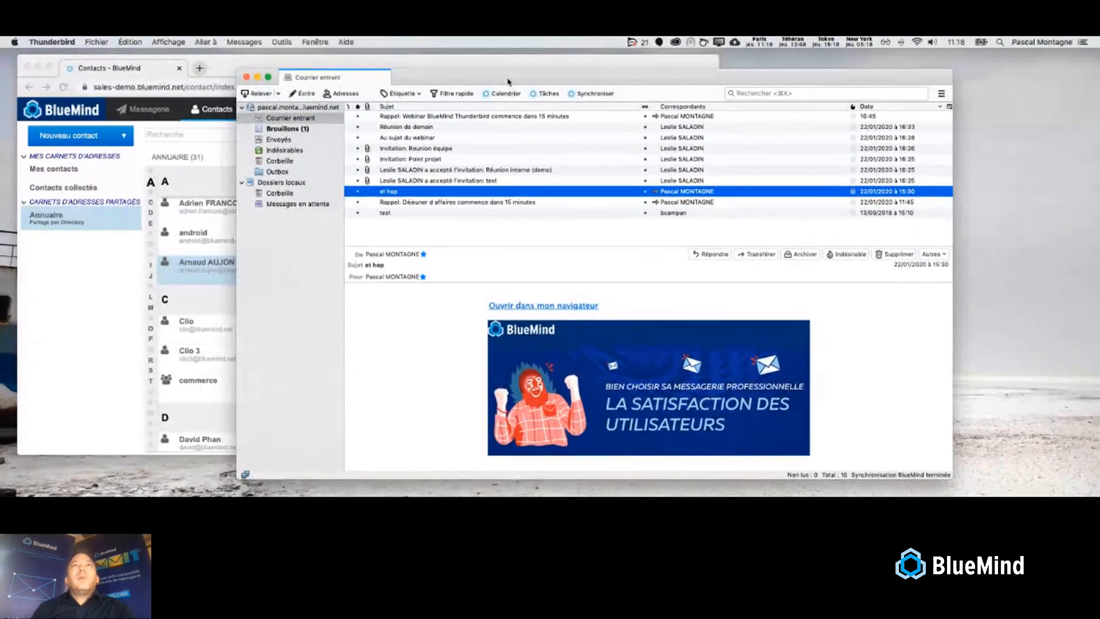
click(506, 94)
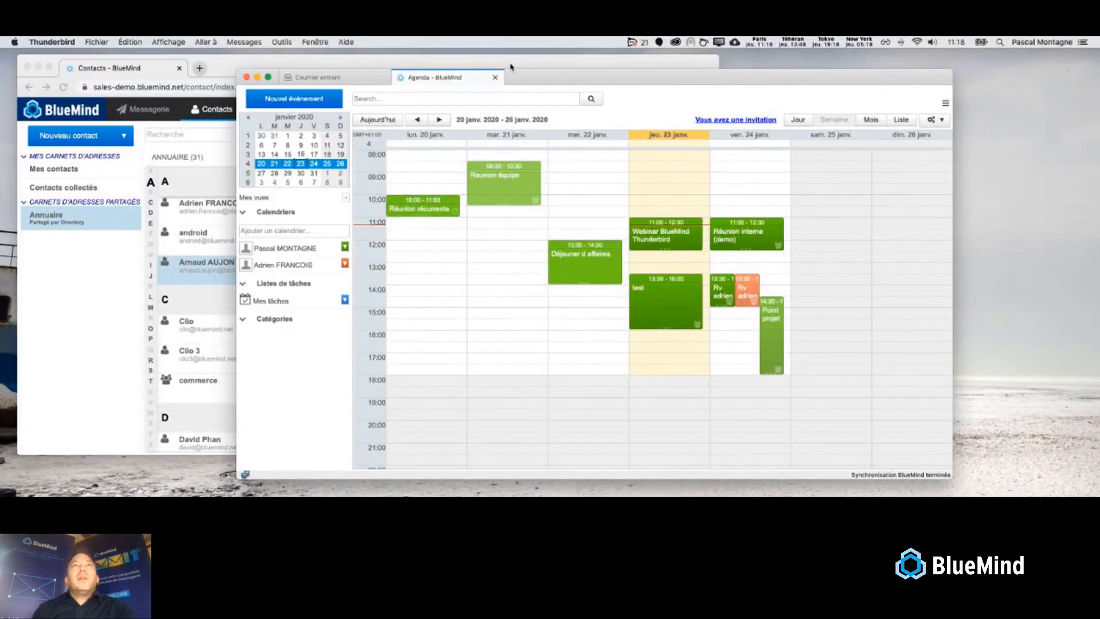
- Compare with the web calendar, then start a 16:30–17:00 event on Thursday 23 January in Thunderbird
click(512, 67)
click(293, 112)
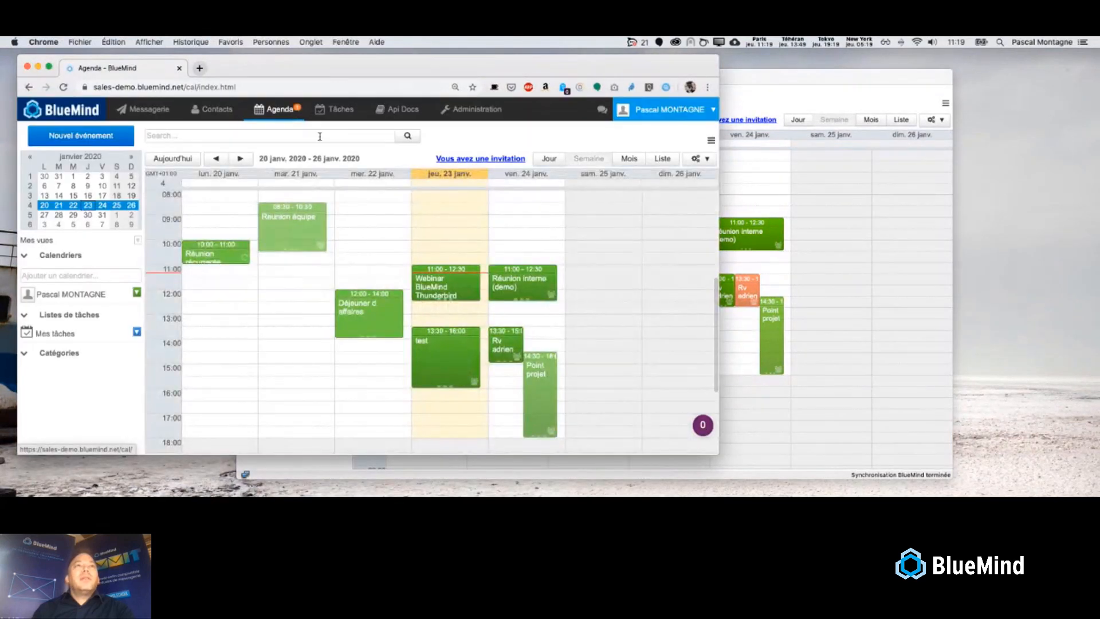
click(723, 84)
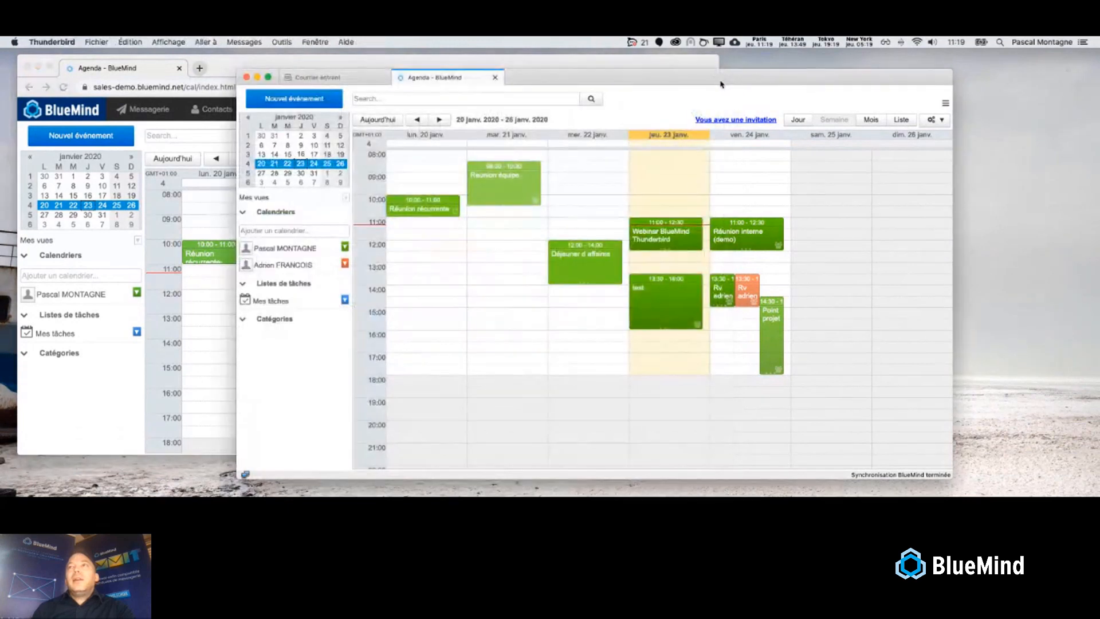
click(649, 347)
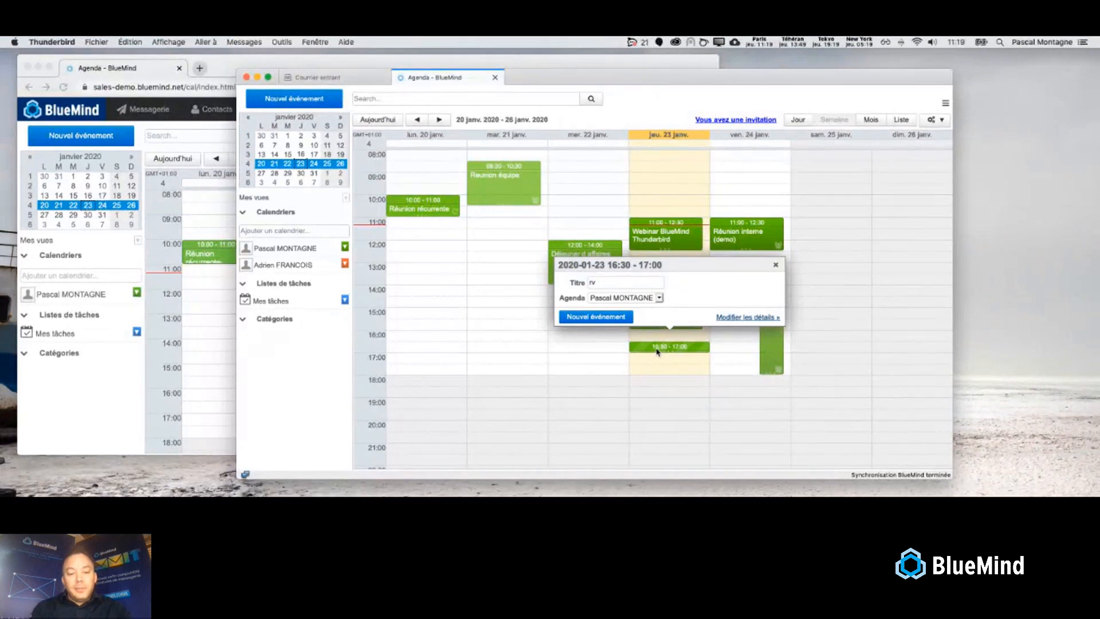
- Title the event 'rv test webinar' and set it to repeat every month
text(rv test web)
click(753, 320)
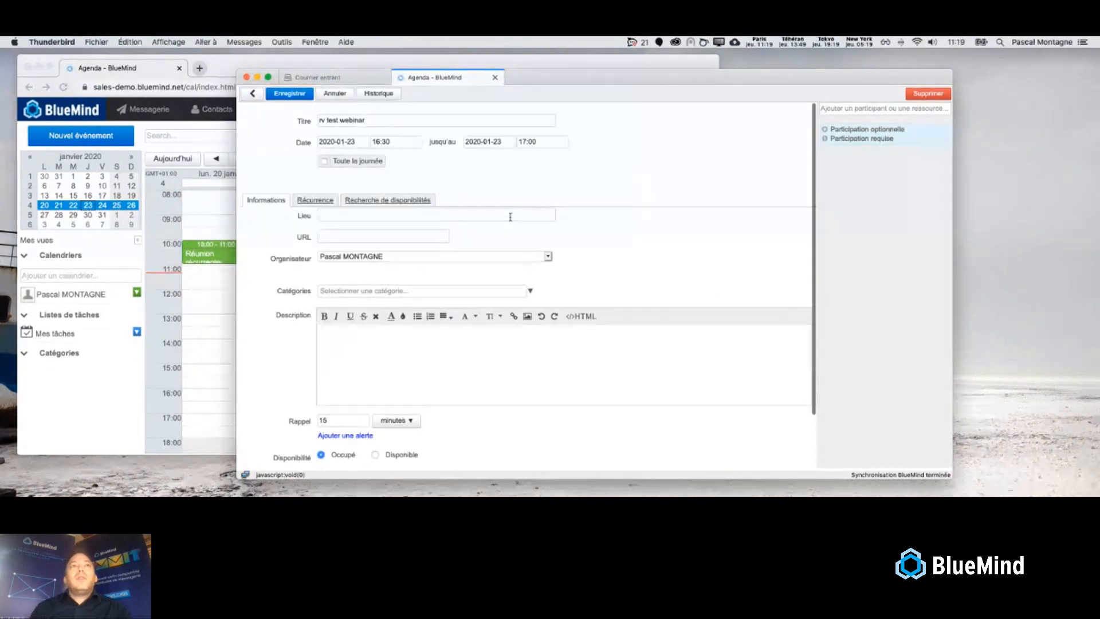
click(317, 201)
click(327, 215)
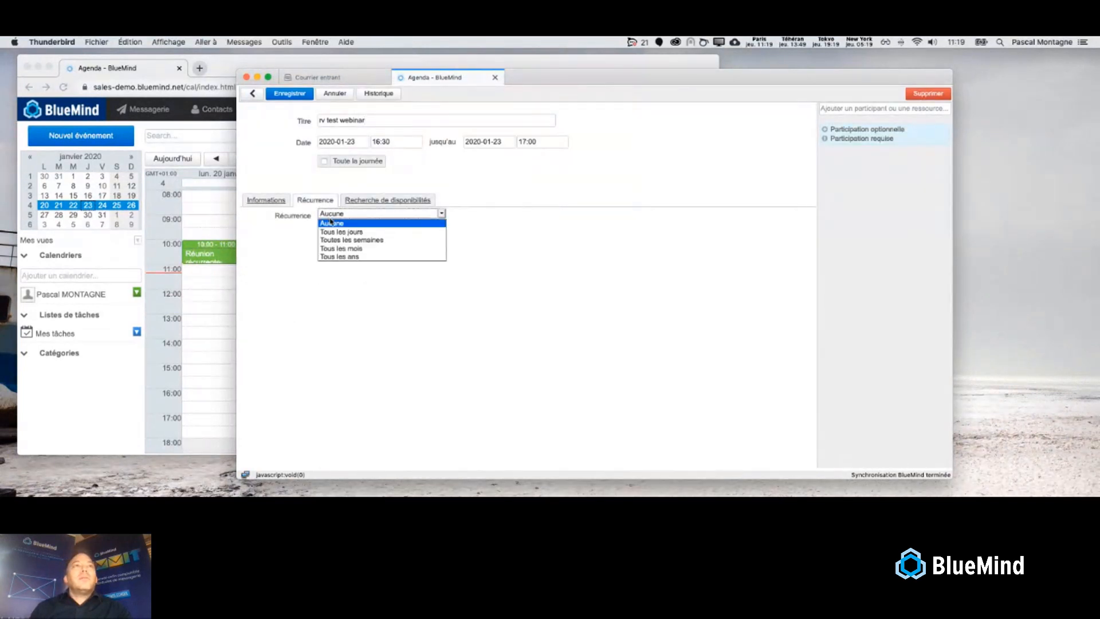
click(344, 248)
- Invite two colleagues as participants, check their availability, and save the event
click(855, 108)
text(lesli)
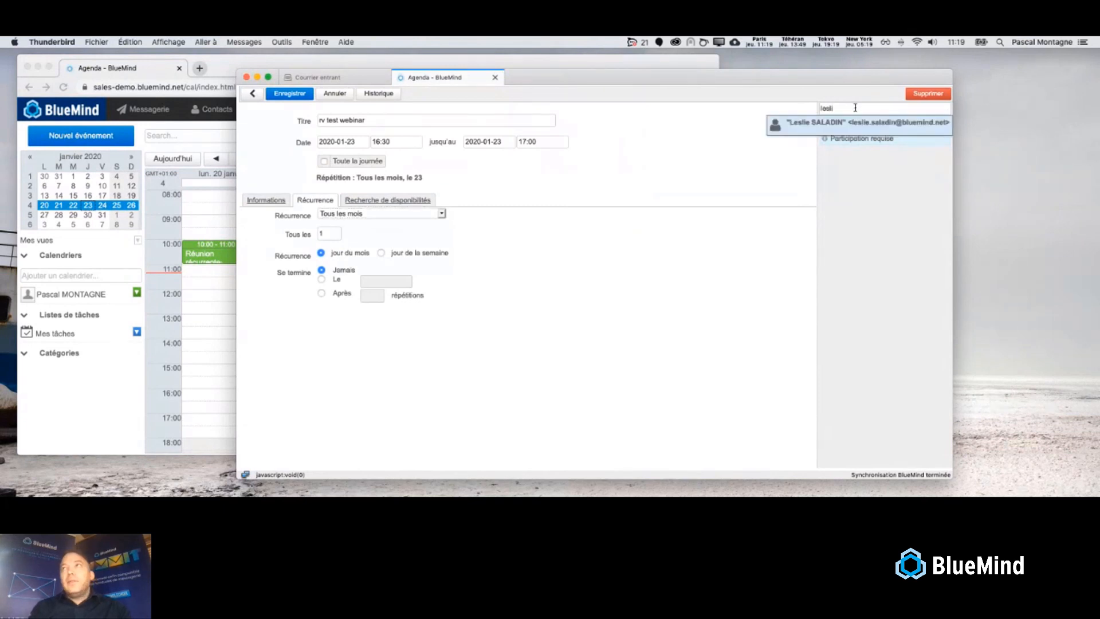
click(843, 124)
text(ma)
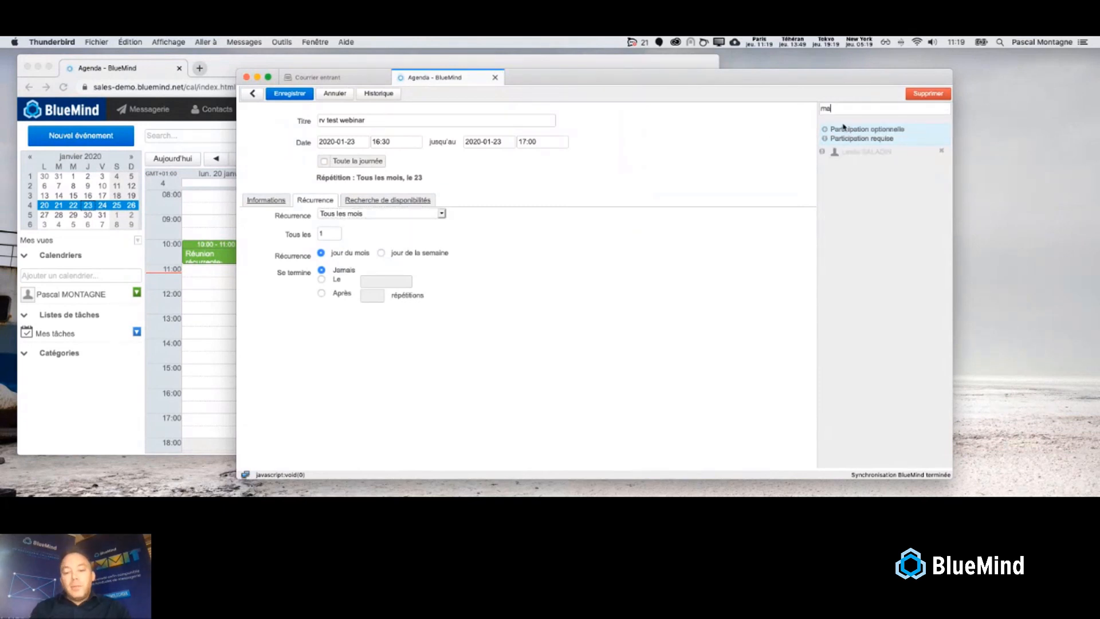
text(nuel)
click(848, 121)
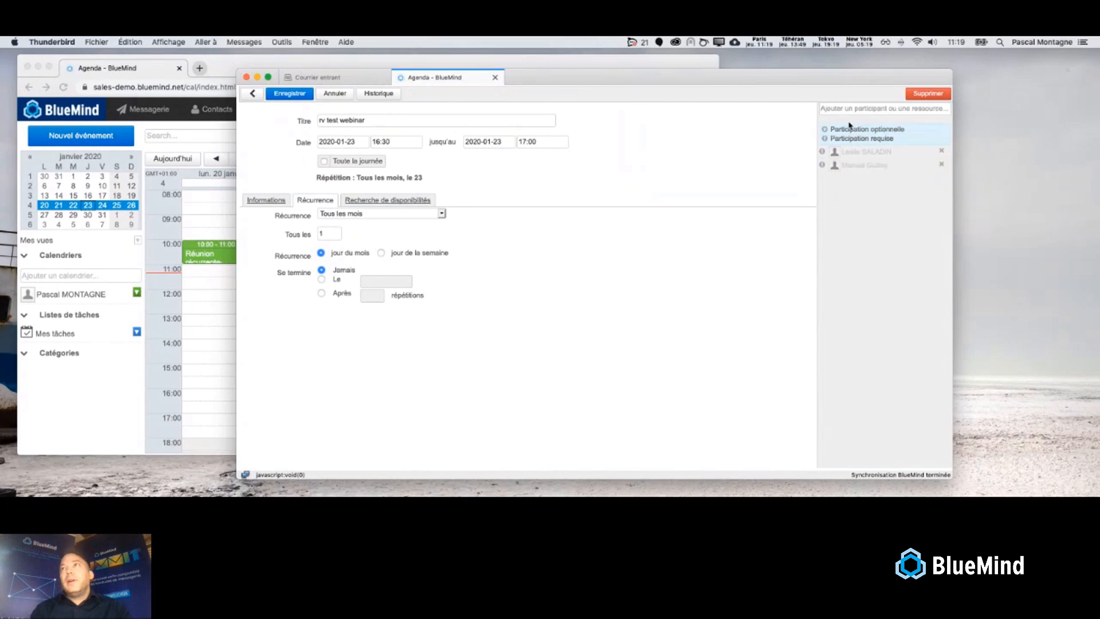
click(371, 199)
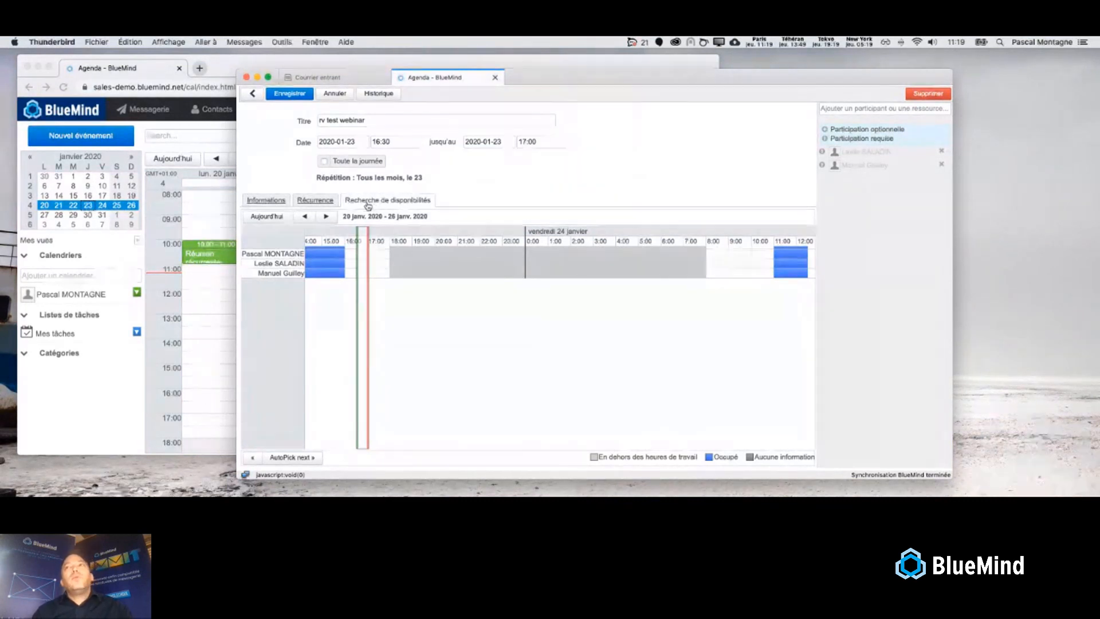
click(302, 94)
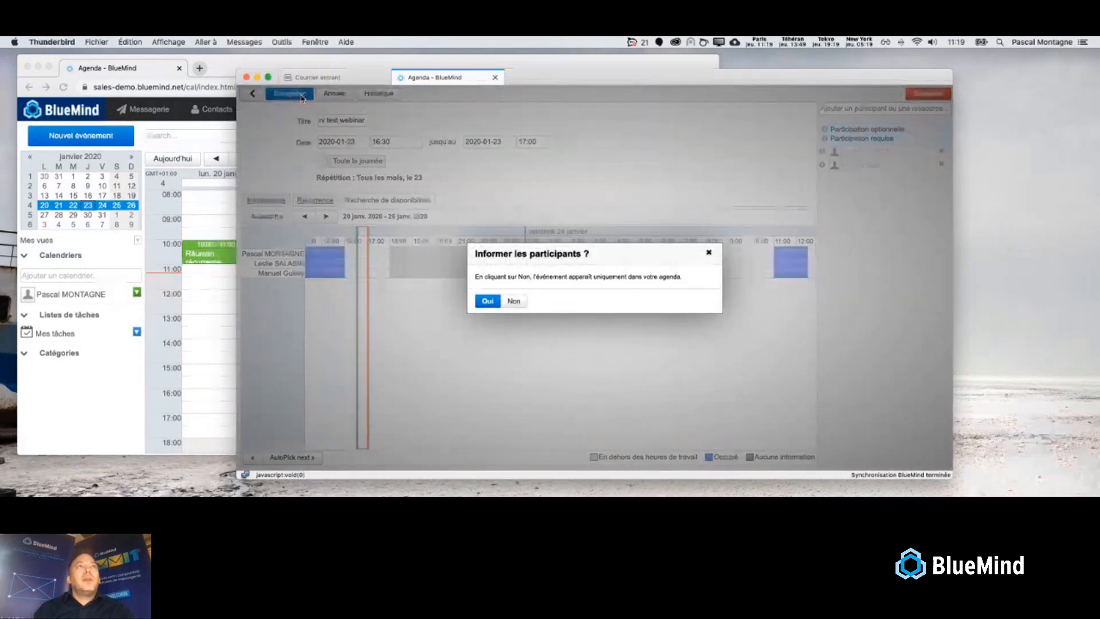
- Notify the participants and confirm 'rv test webinar' appears at 16:30 on 23 January in the web calendar
click(478, 302)
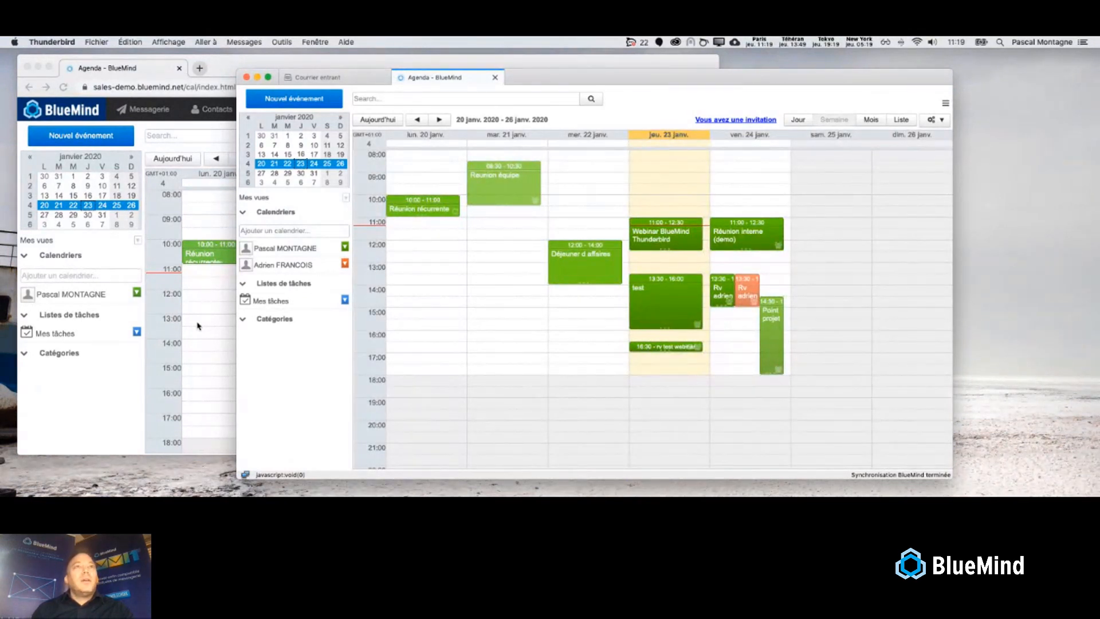
click(197, 326)
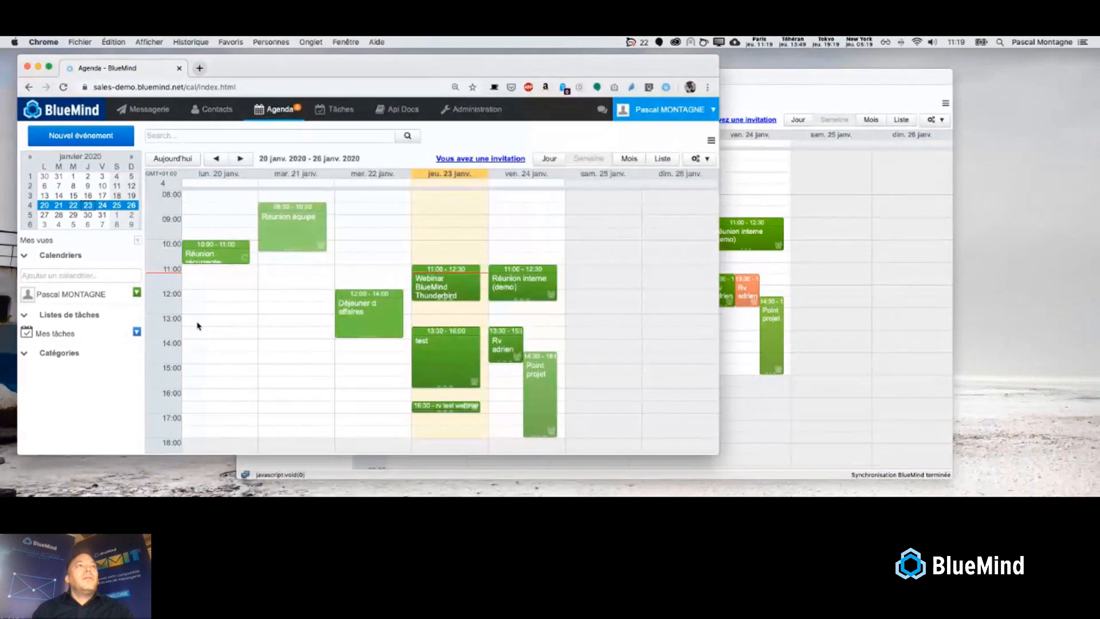
click(440, 410)
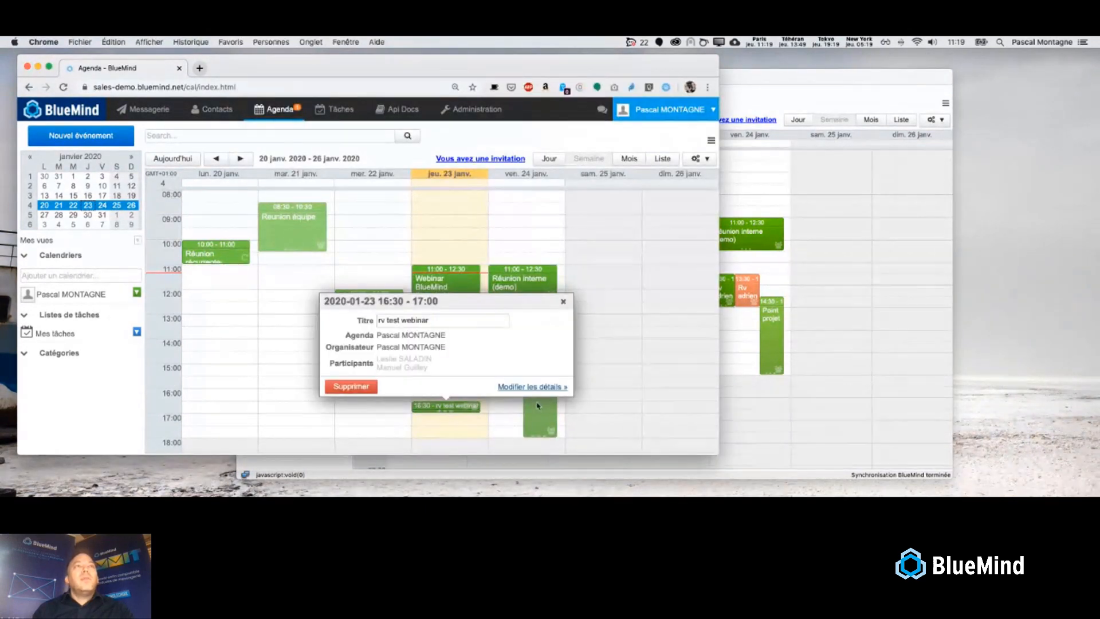
click(772, 415)
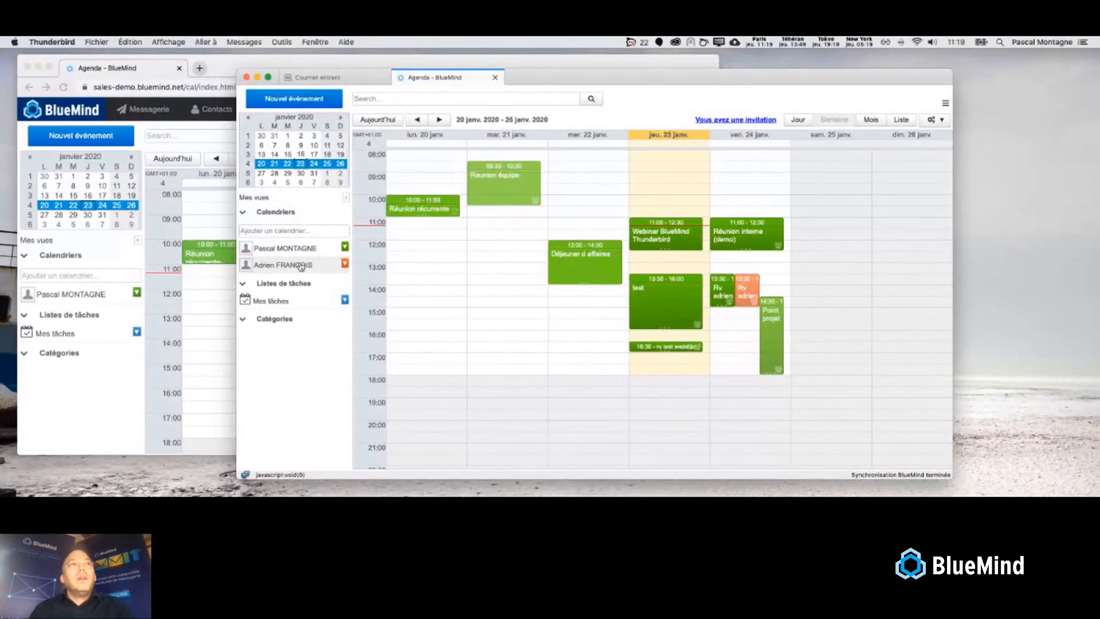
- Start adding another calendar, typing and then clearing the search text 'test'
click(300, 233)
text(test)
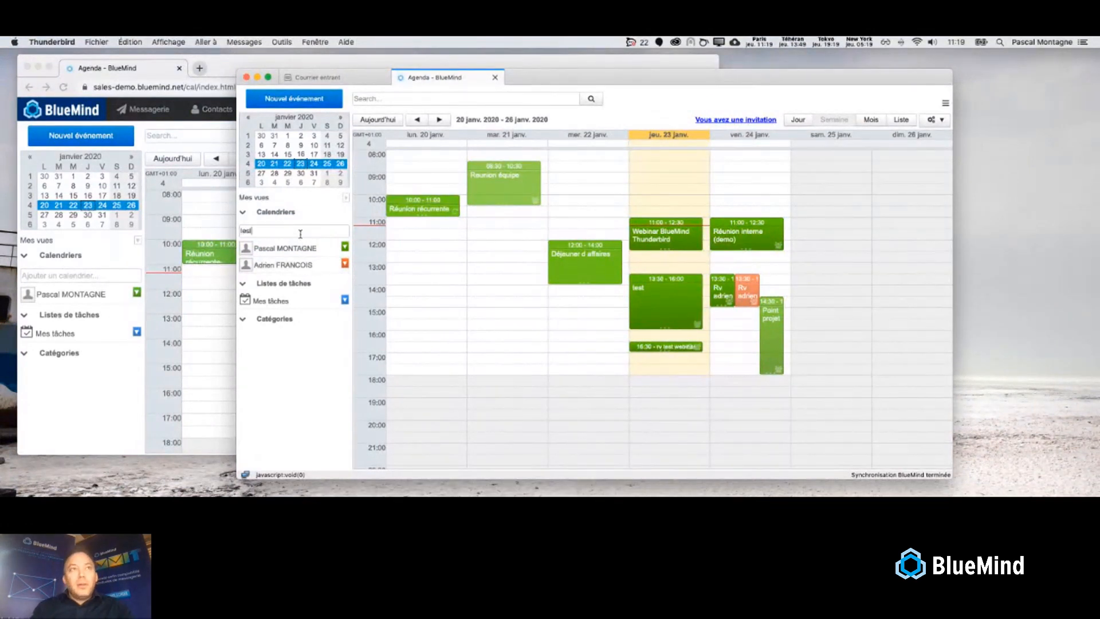
key(super+a)
key(BackSpace)
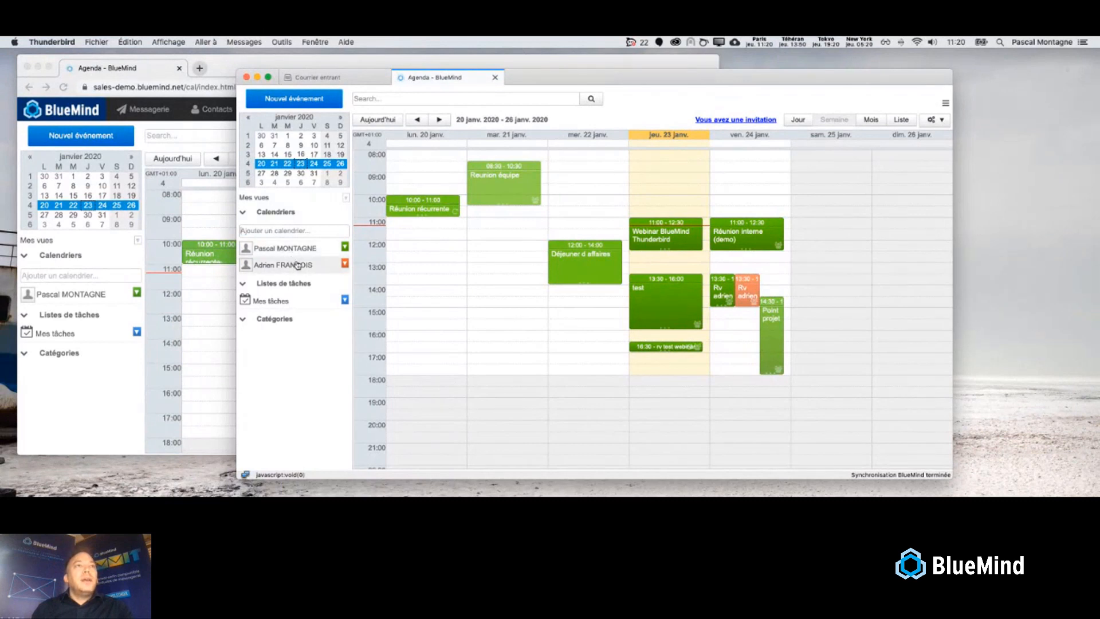
- Turn the colleague's calendar pink, checking the Rv adrien event while your own calendar is hidden
click(345, 263)
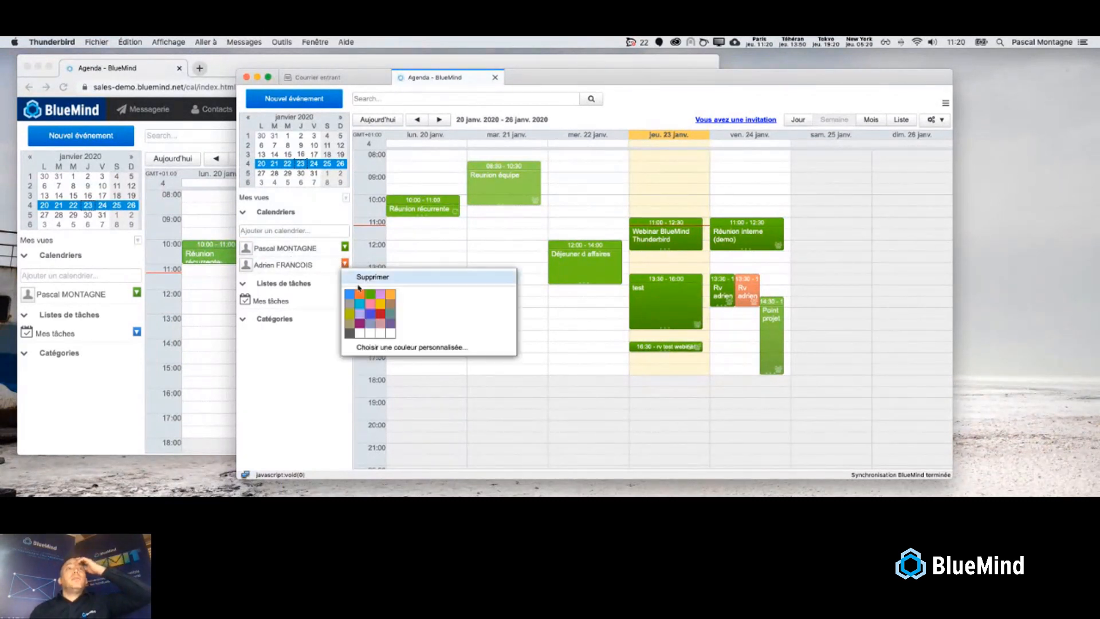
click(373, 304)
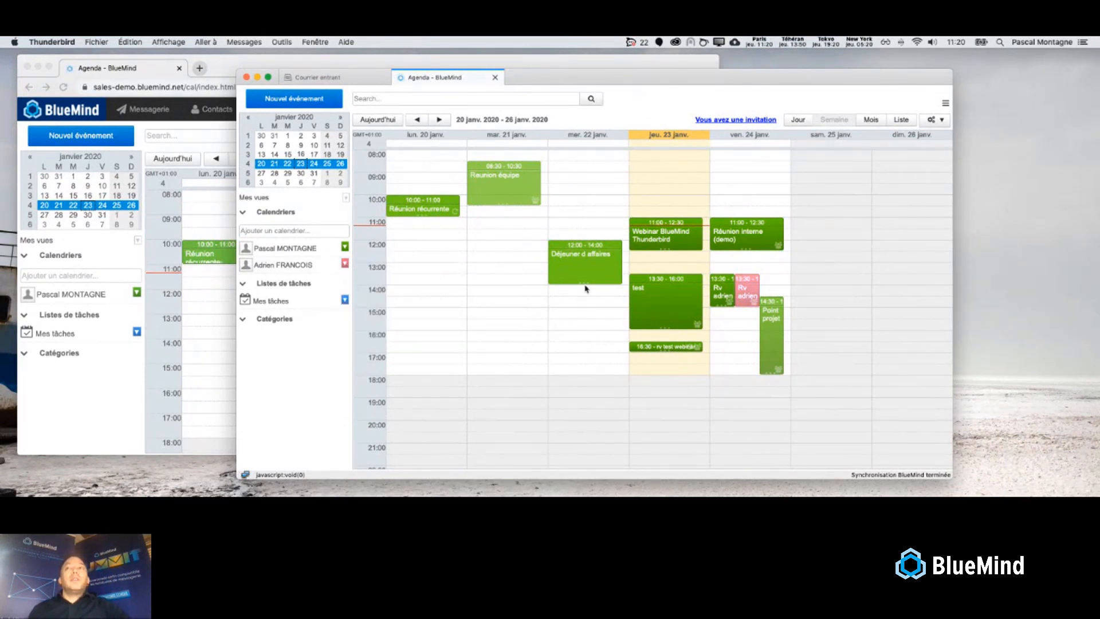
click(336, 252)
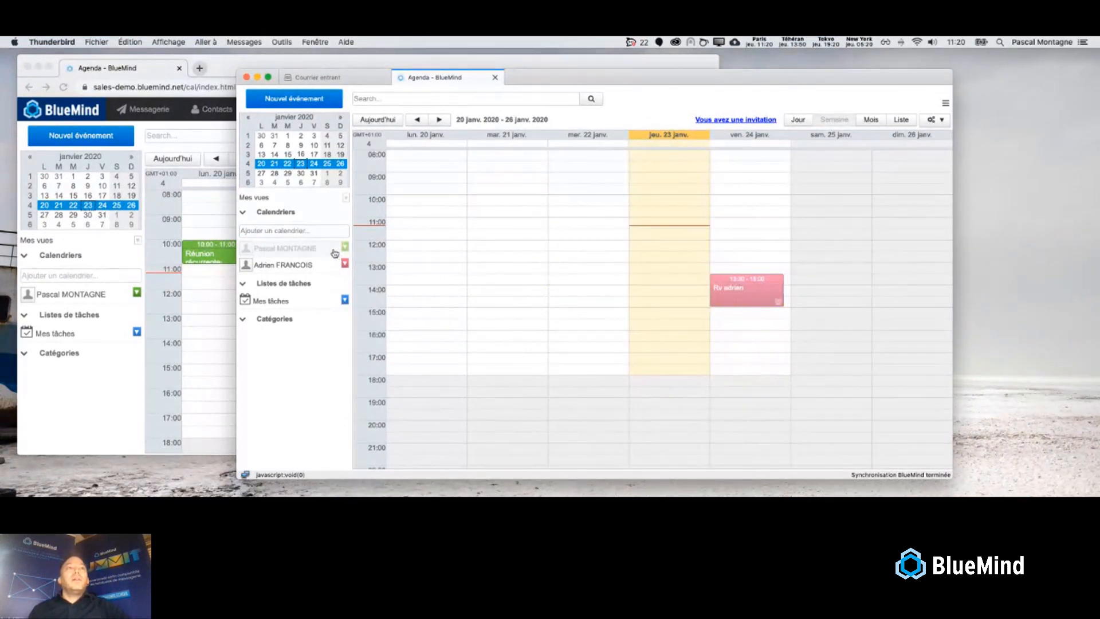
click(730, 291)
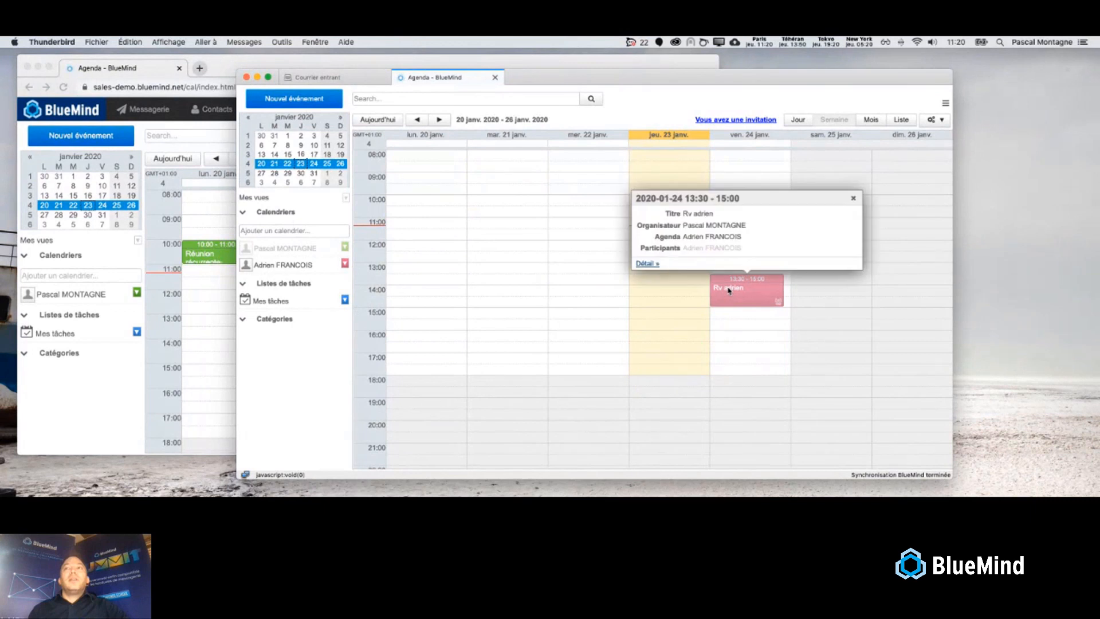
click(320, 254)
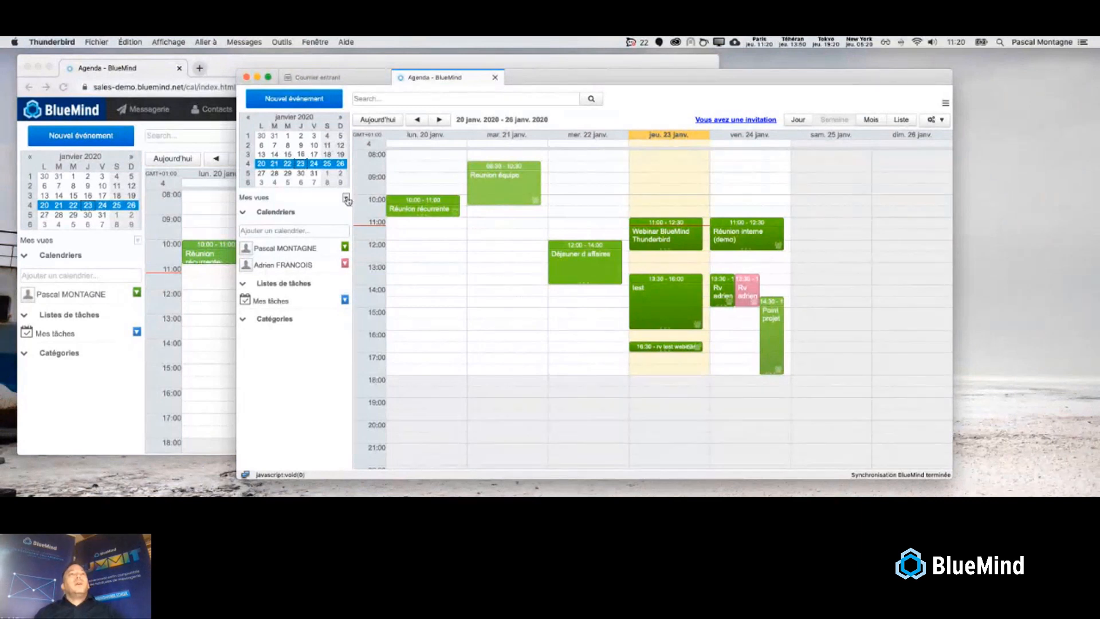
- Switch the Agenda to the saved January 2020 month view, dismiss the views menu, and return to the inbox
click(347, 199)
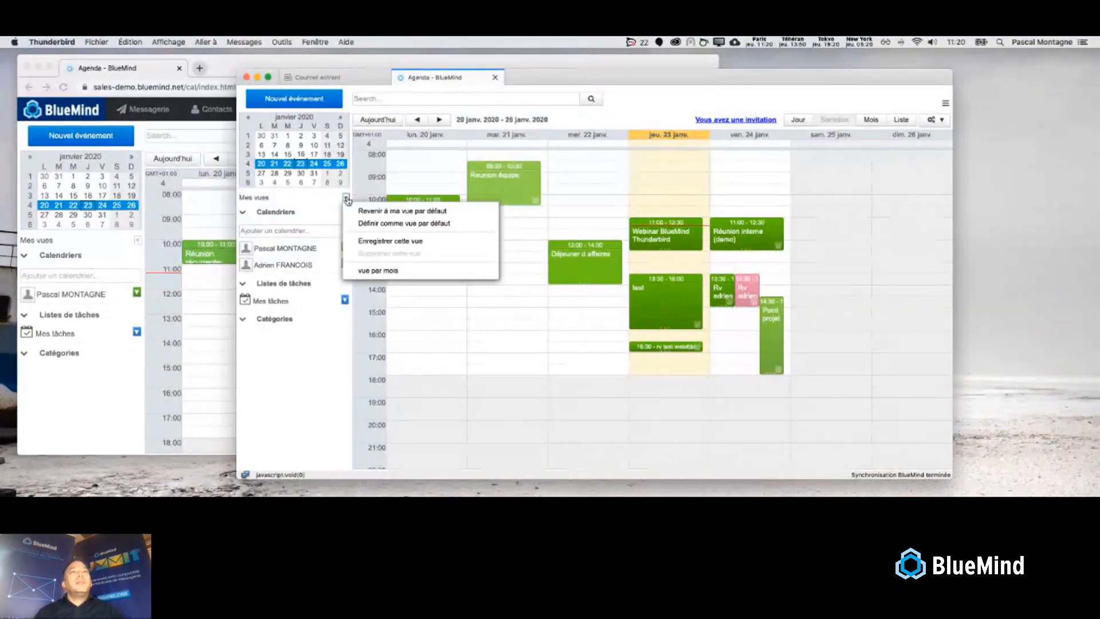
click(373, 272)
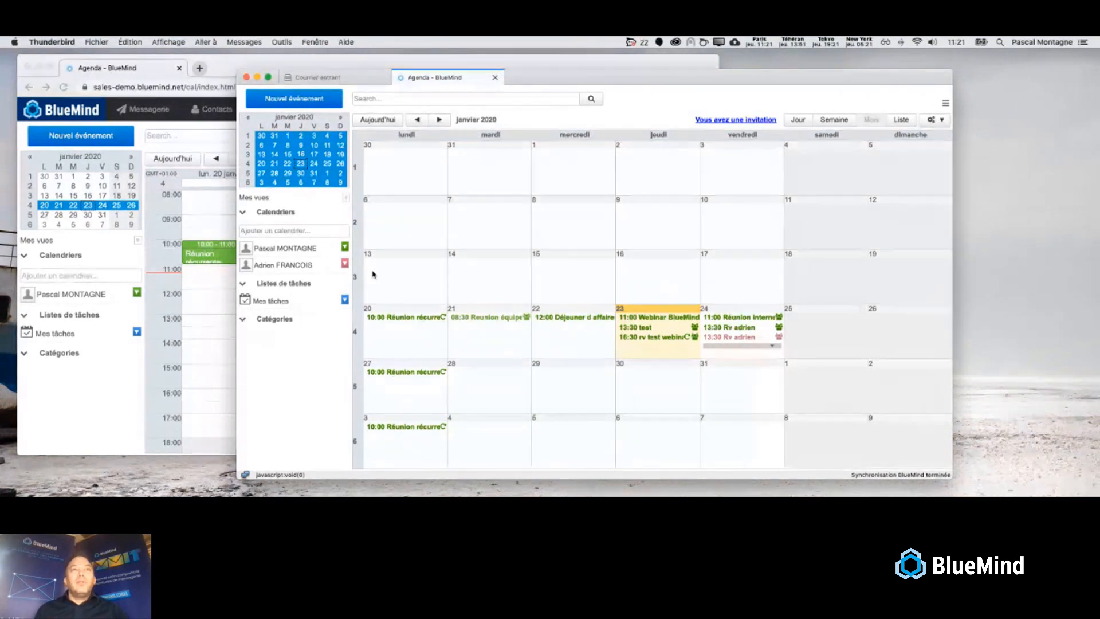
click(345, 209)
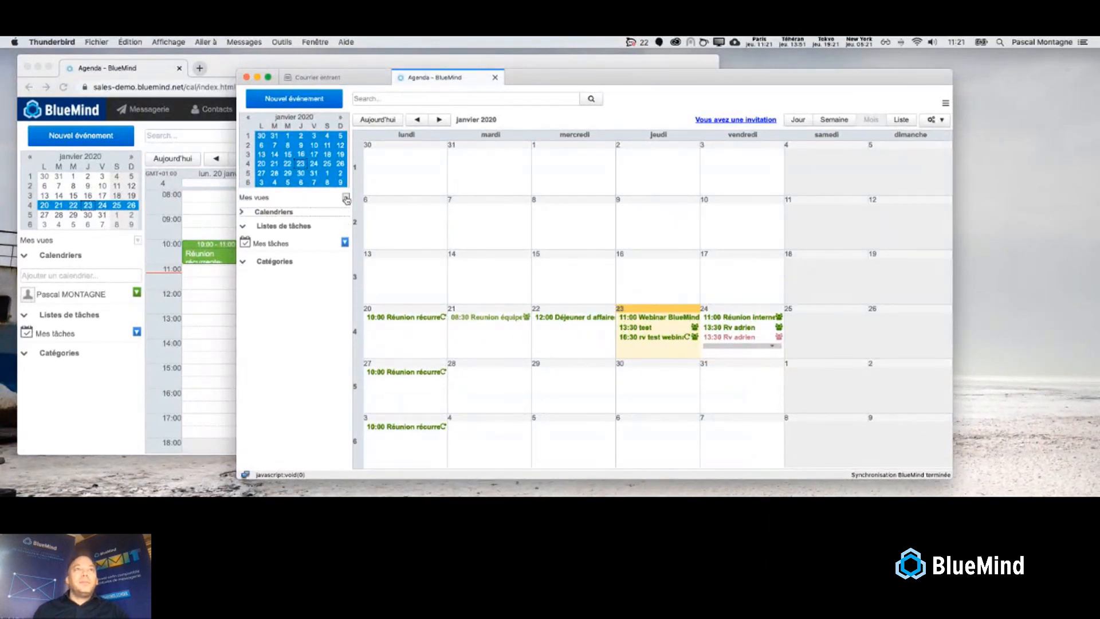
click(347, 198)
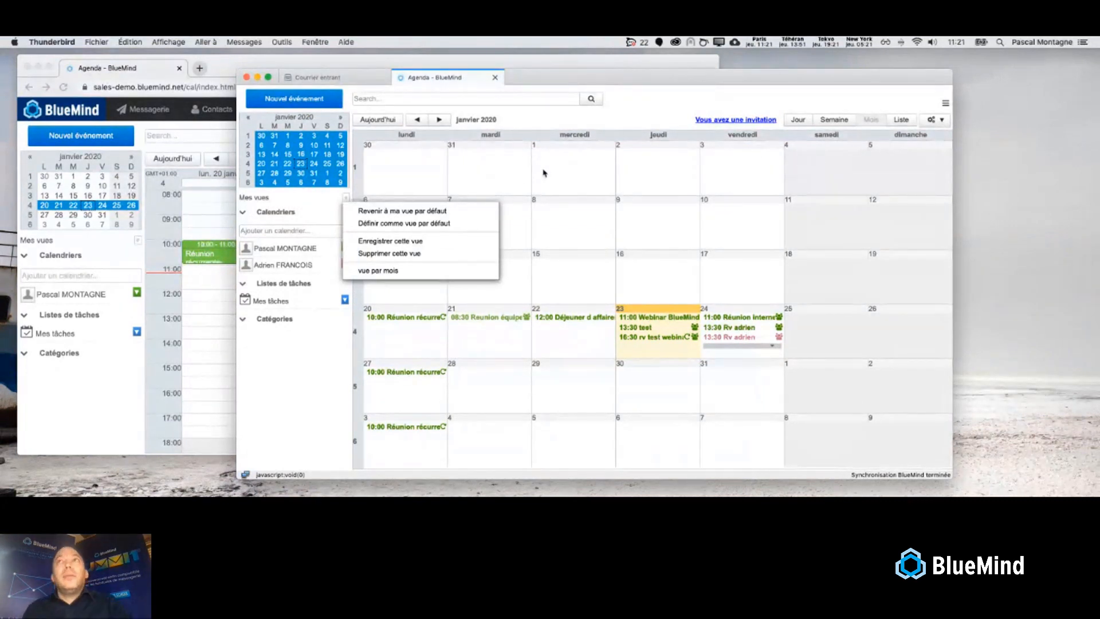
click(542, 136)
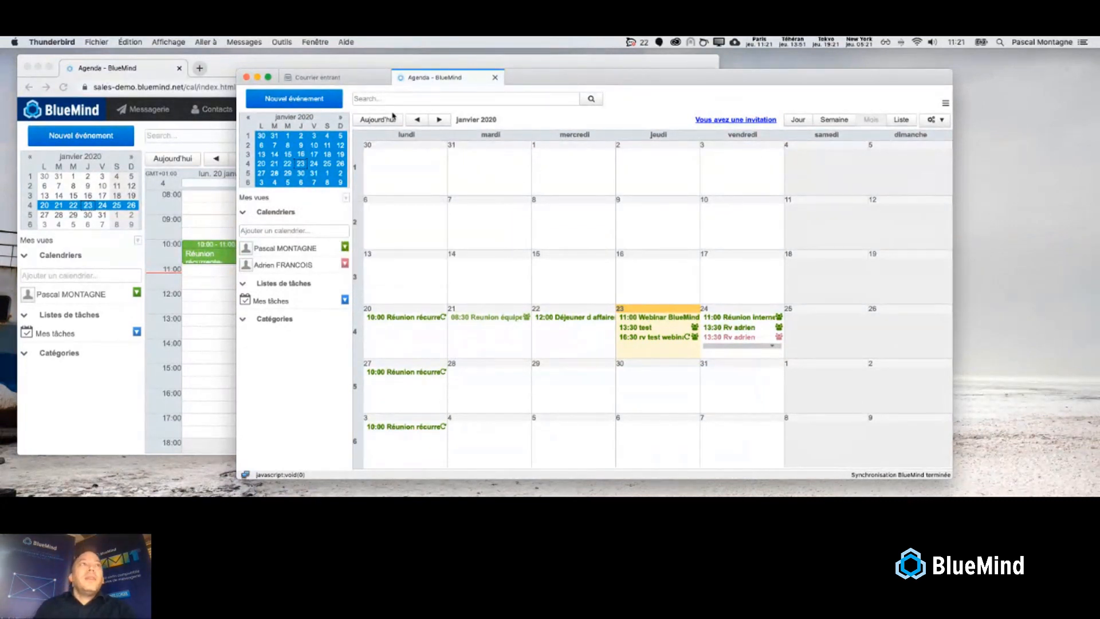
click(367, 81)
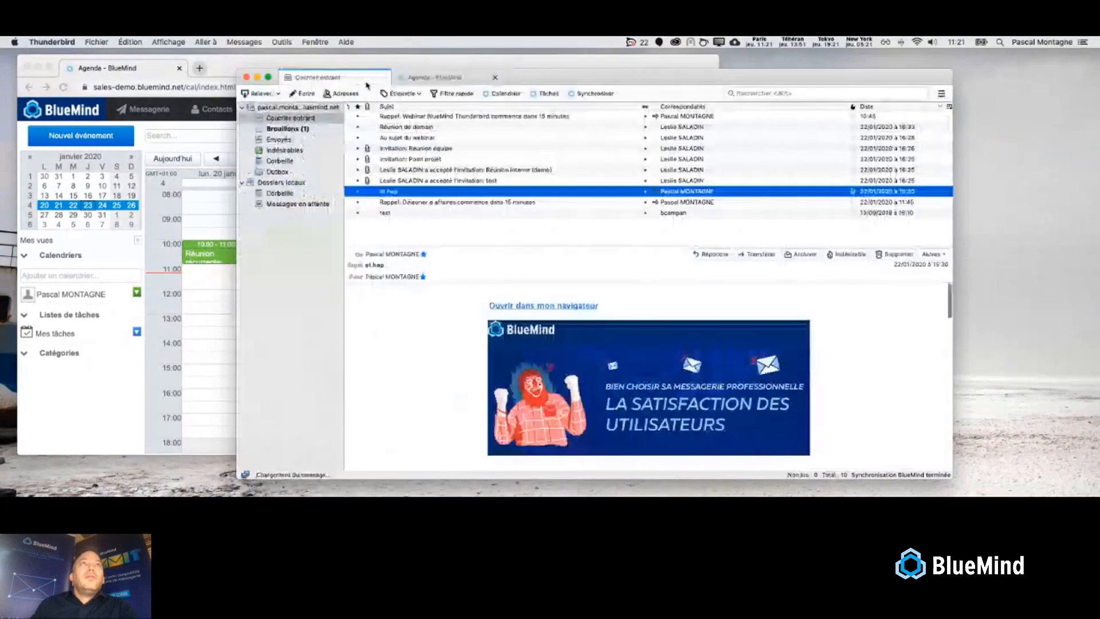
- Open 'chercher le pain' in Thunderbird's BlueMind Tâches tab and in webmail, then return to the inbox
click(538, 94)
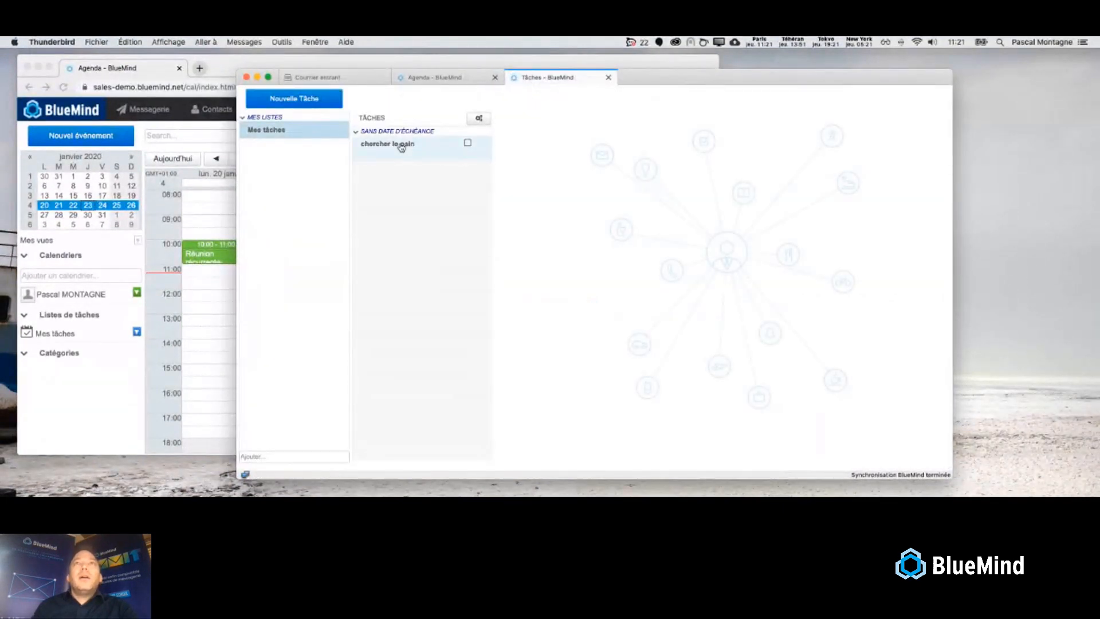
click(401, 146)
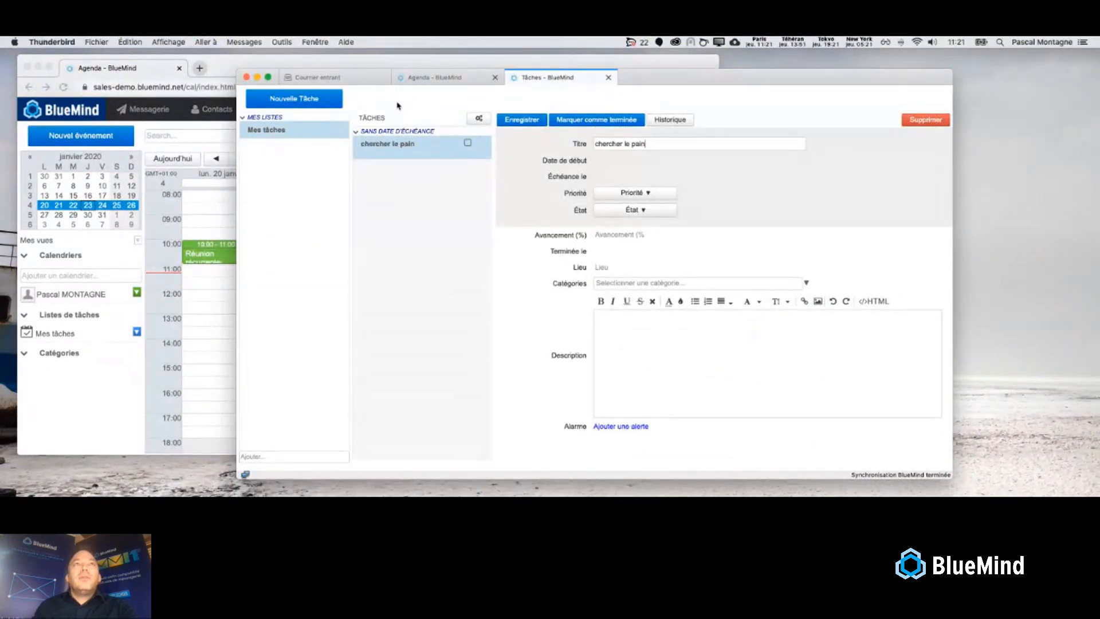
click(404, 65)
click(342, 110)
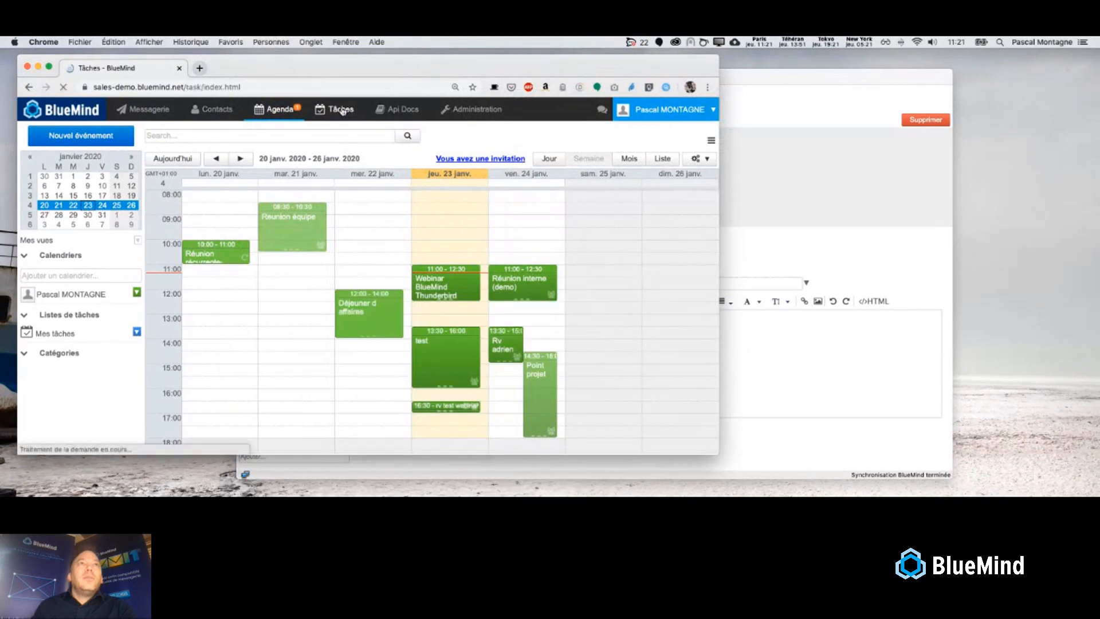
click(239, 184)
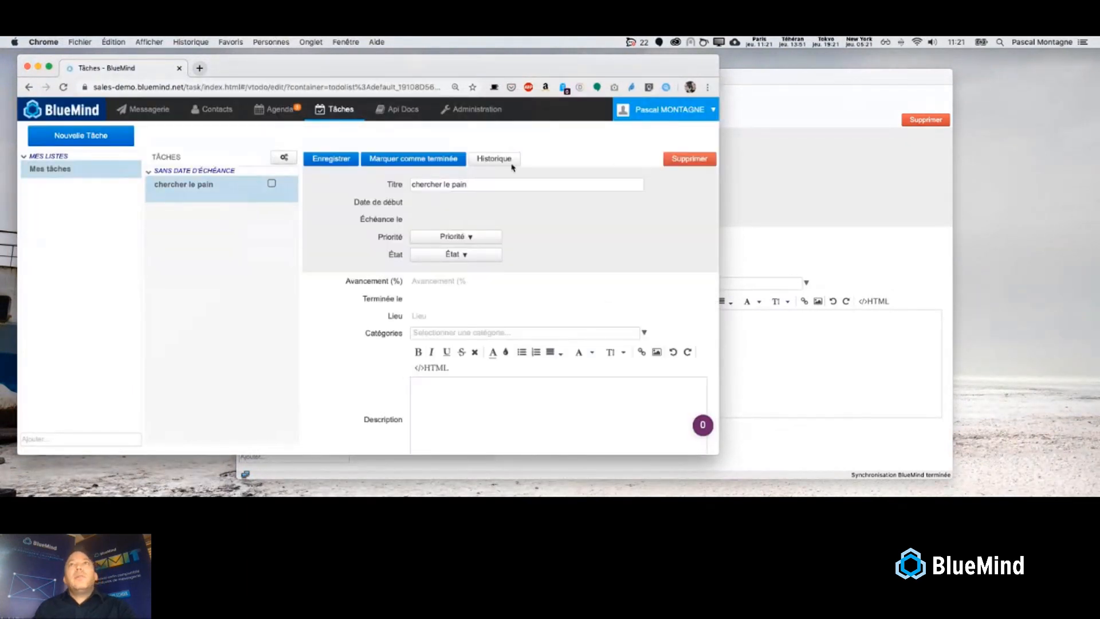
click(744, 81)
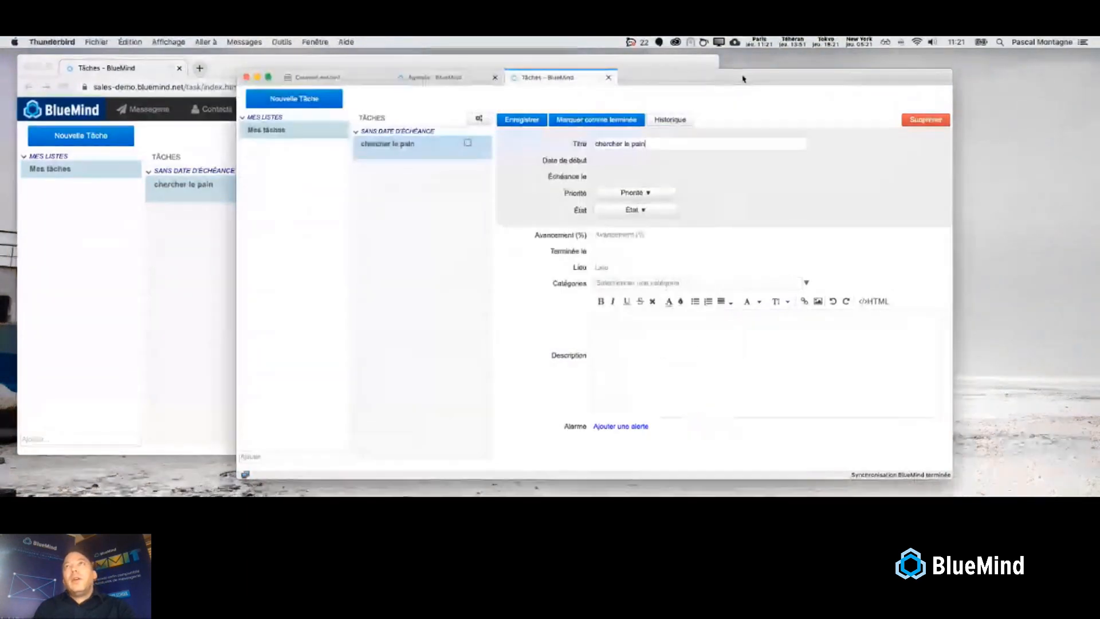
click(338, 78)
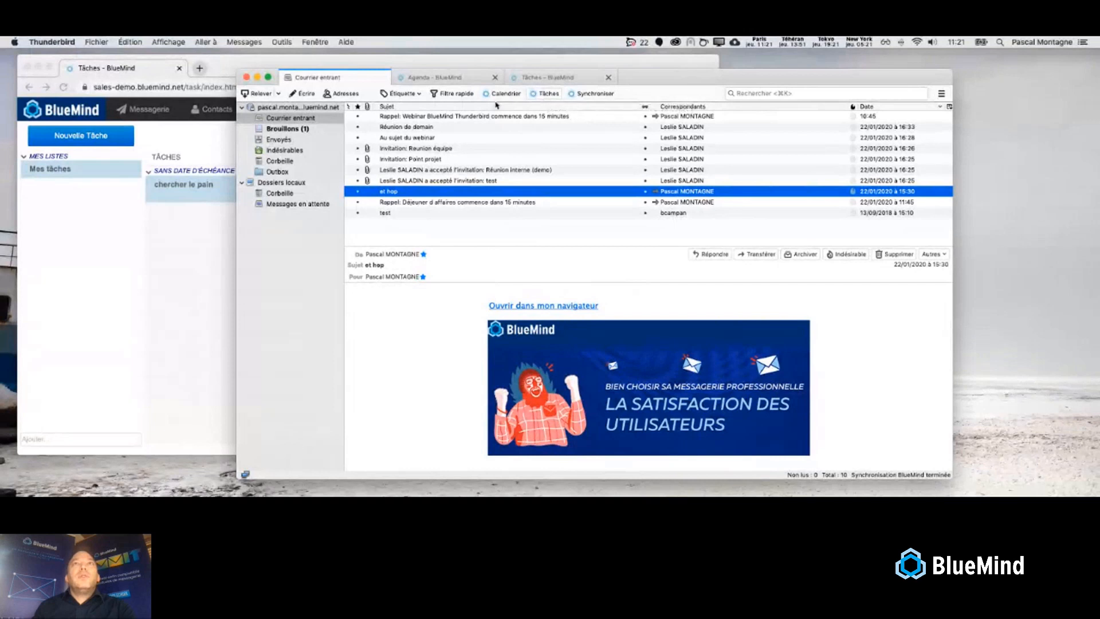
- Open Préférences BlueMind from the Outils > BlueMind menu in its own tab
click(281, 42)
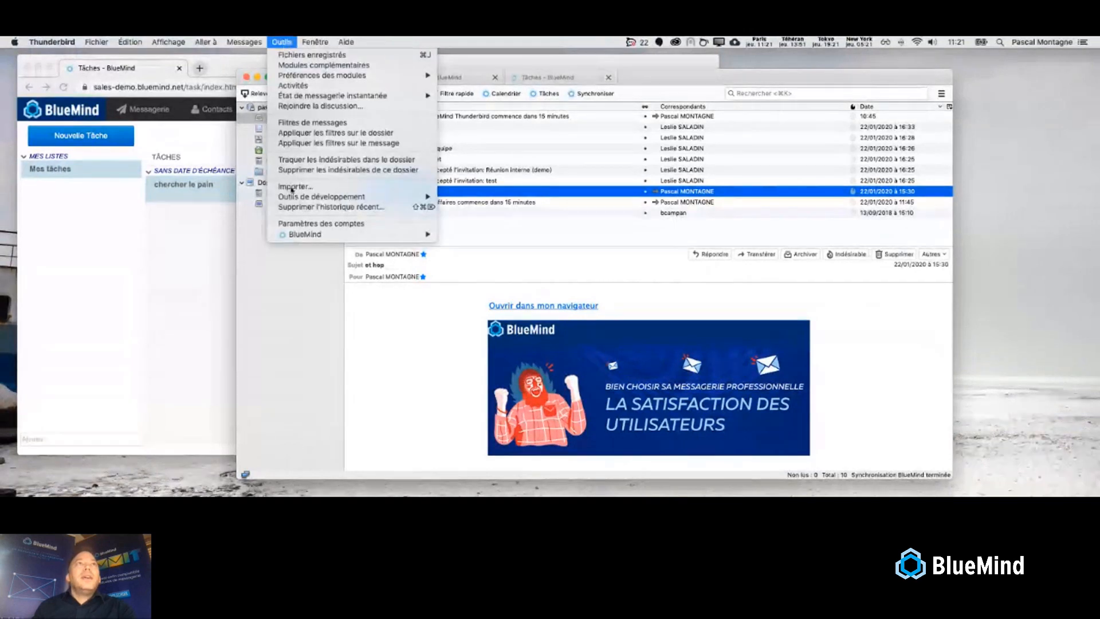
mouse_move(320, 234)
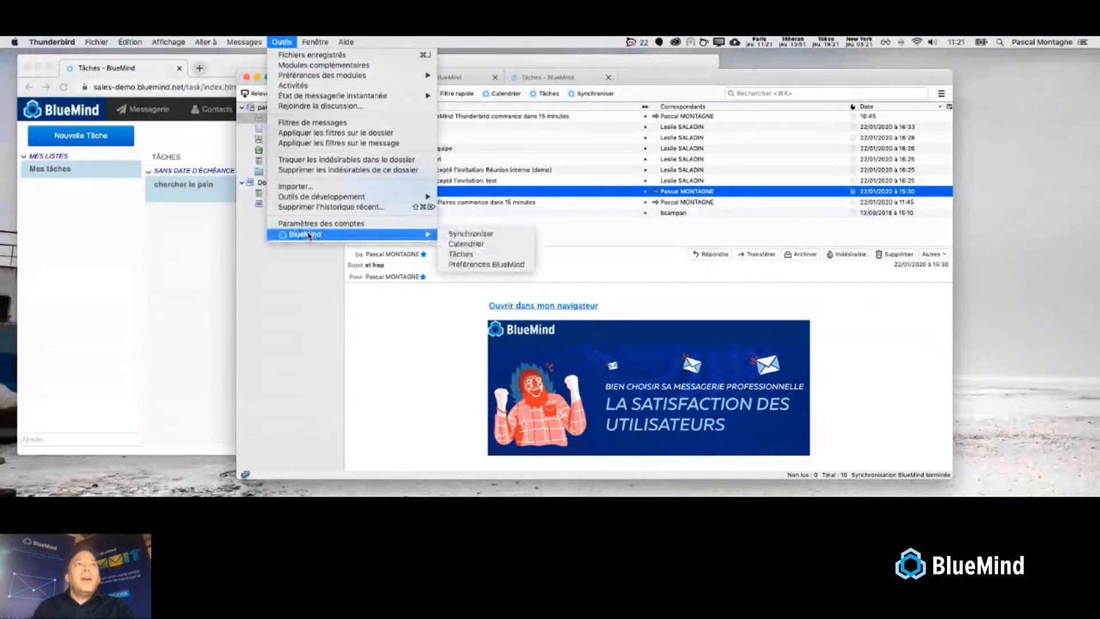
click(510, 264)
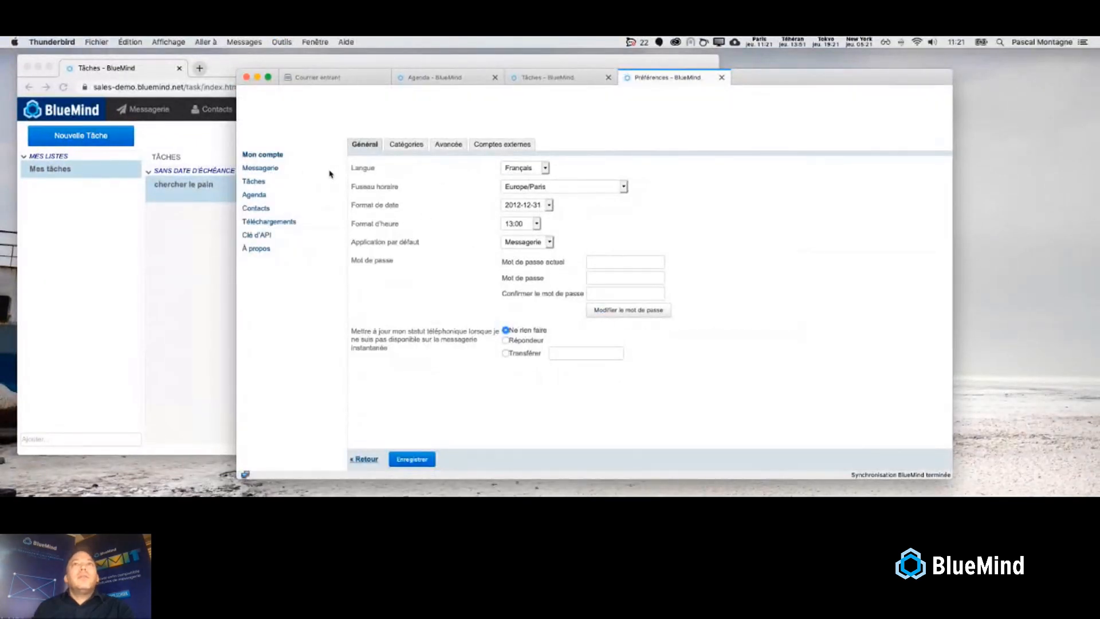
- Review the Messagerie, Agenda and Mes calendriers settings, then return to the January 2020 Agenda tab
click(269, 167)
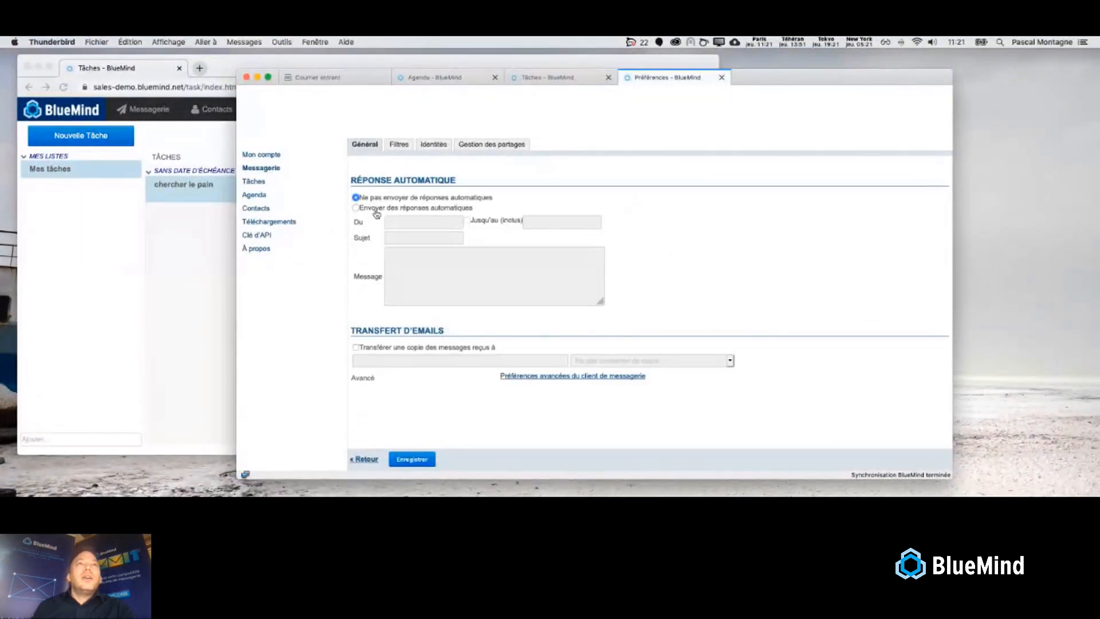
click(261, 196)
click(435, 150)
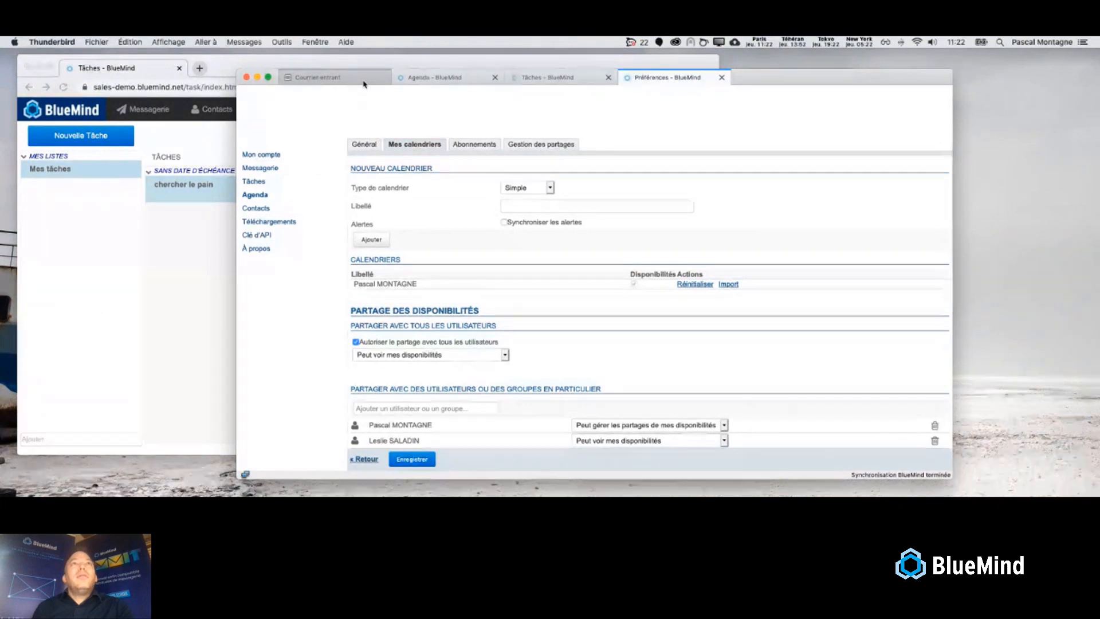
click(403, 80)
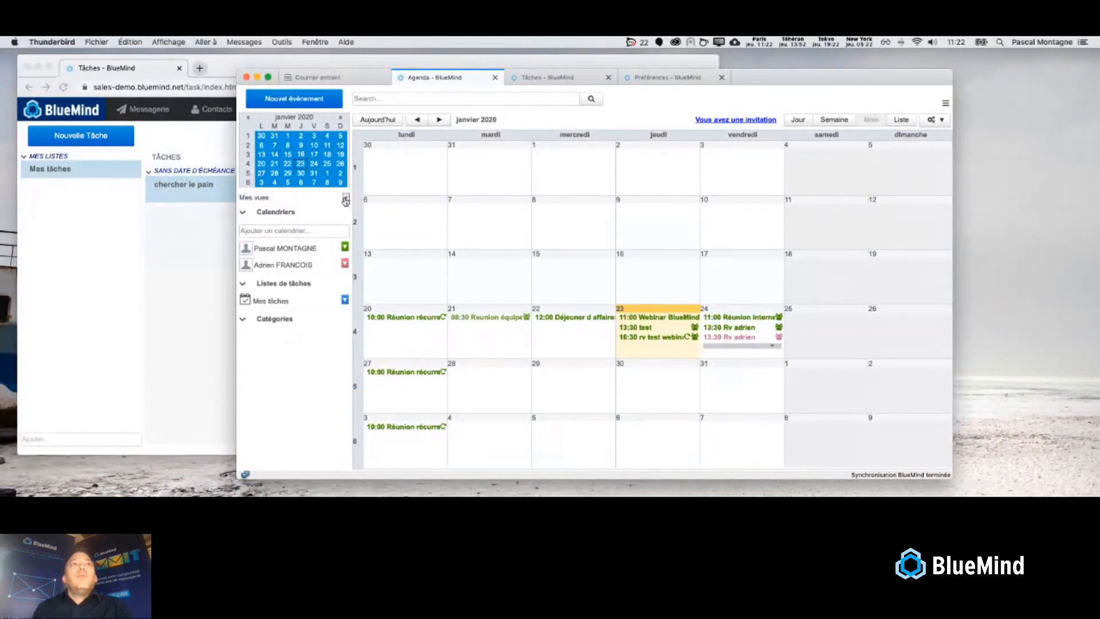
- Switch back to the BlueMind Préférences tab
click(659, 85)
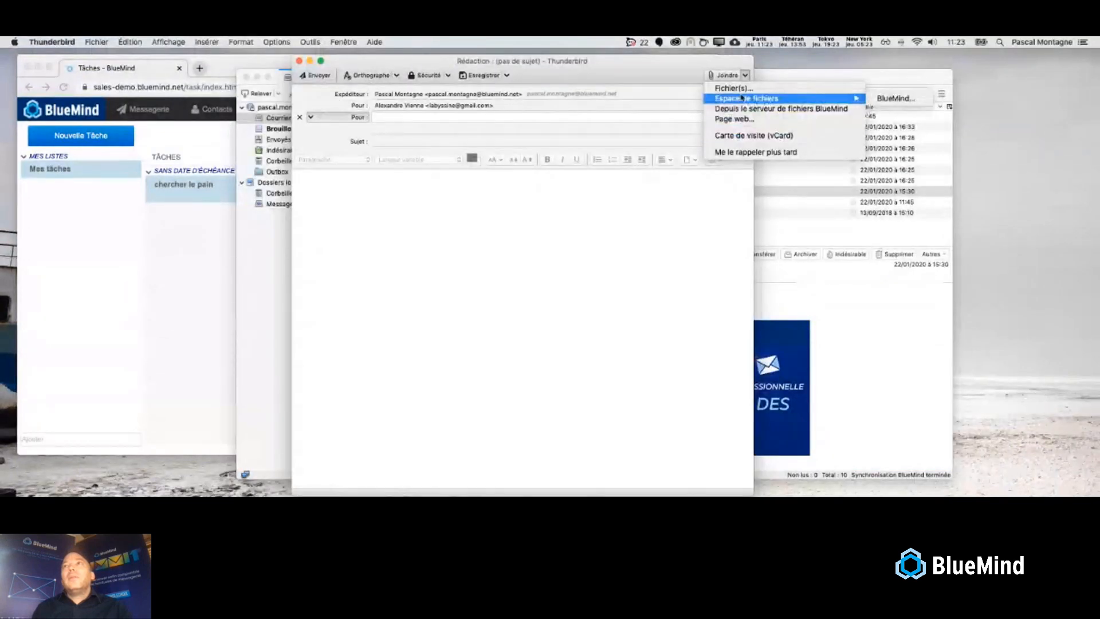
- Attach BM_presentation_pascal_2.0.pptx as a link, then advance to the 'Thunderbird et BlueMind' slide
key(Return)
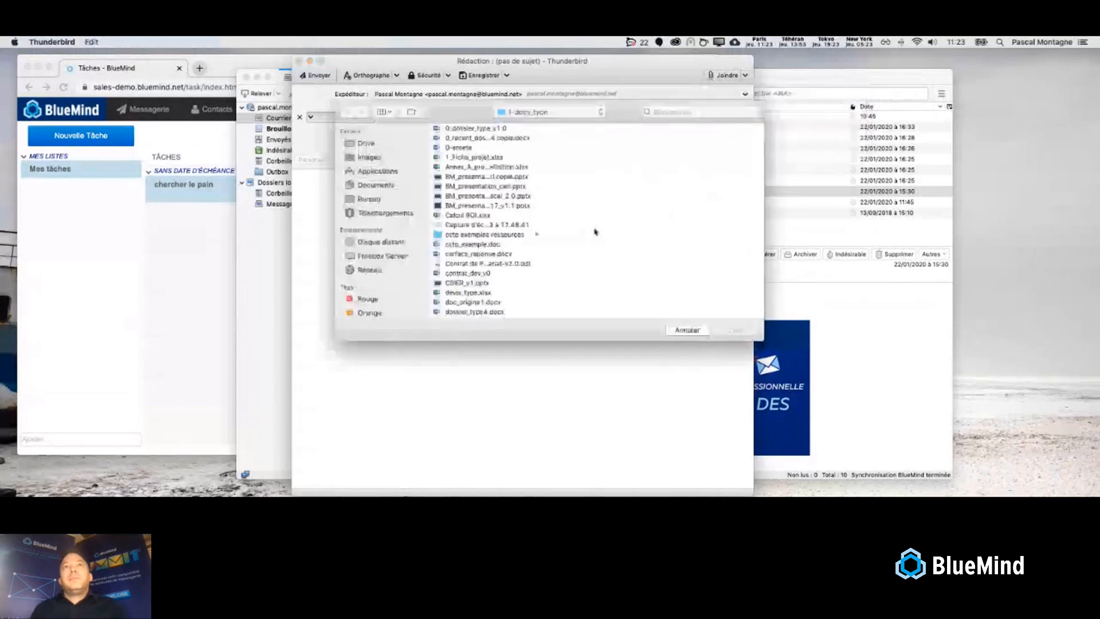
click(491, 197)
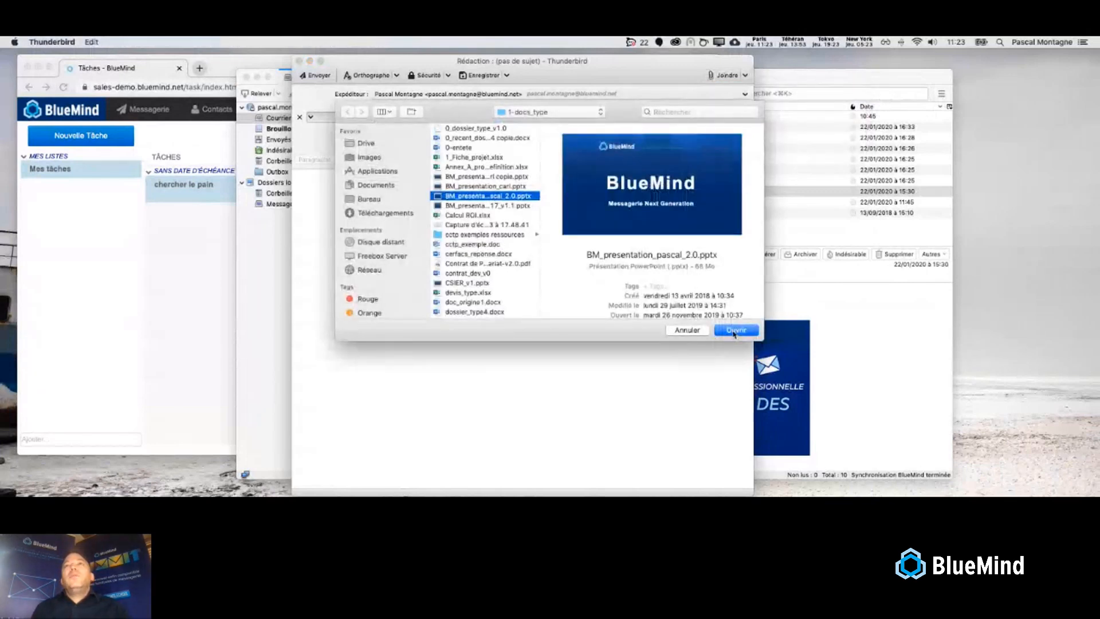
click(734, 331)
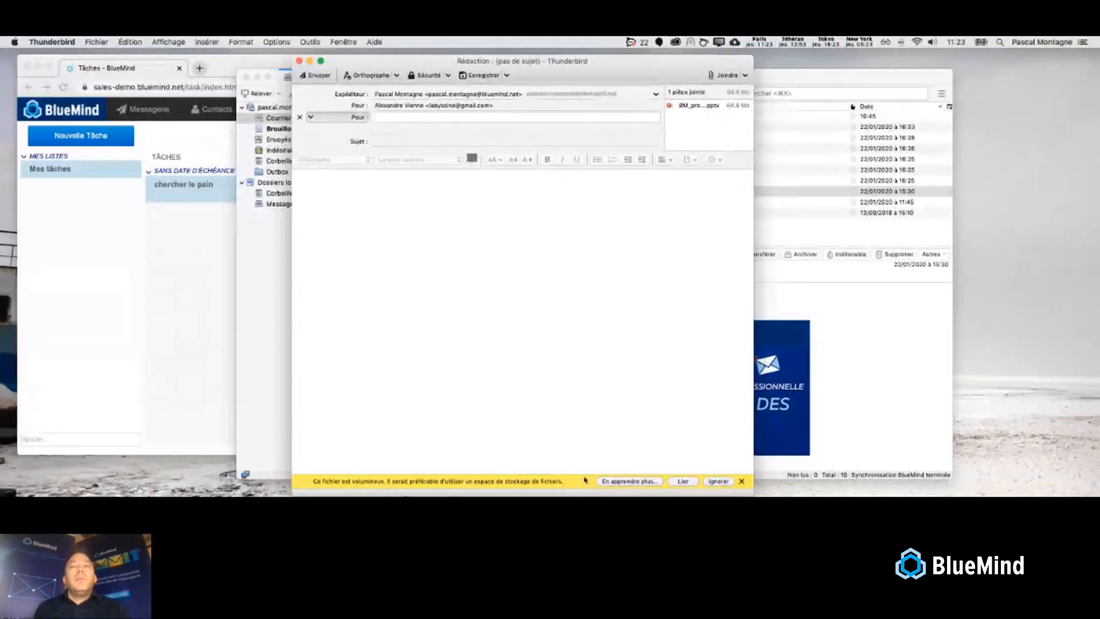
click(680, 481)
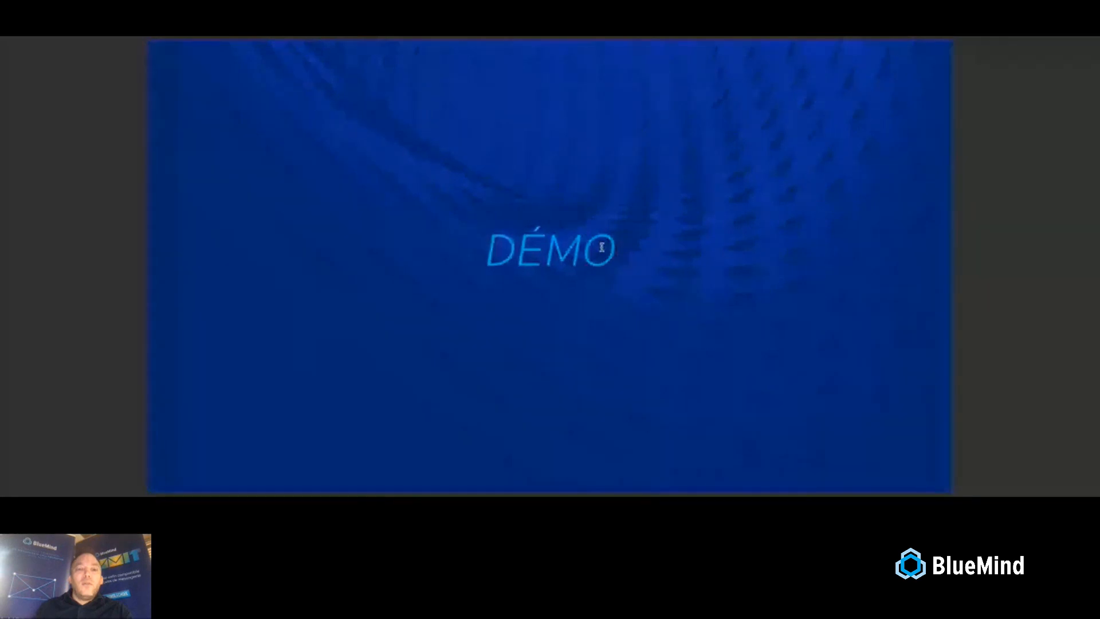
key(Right)
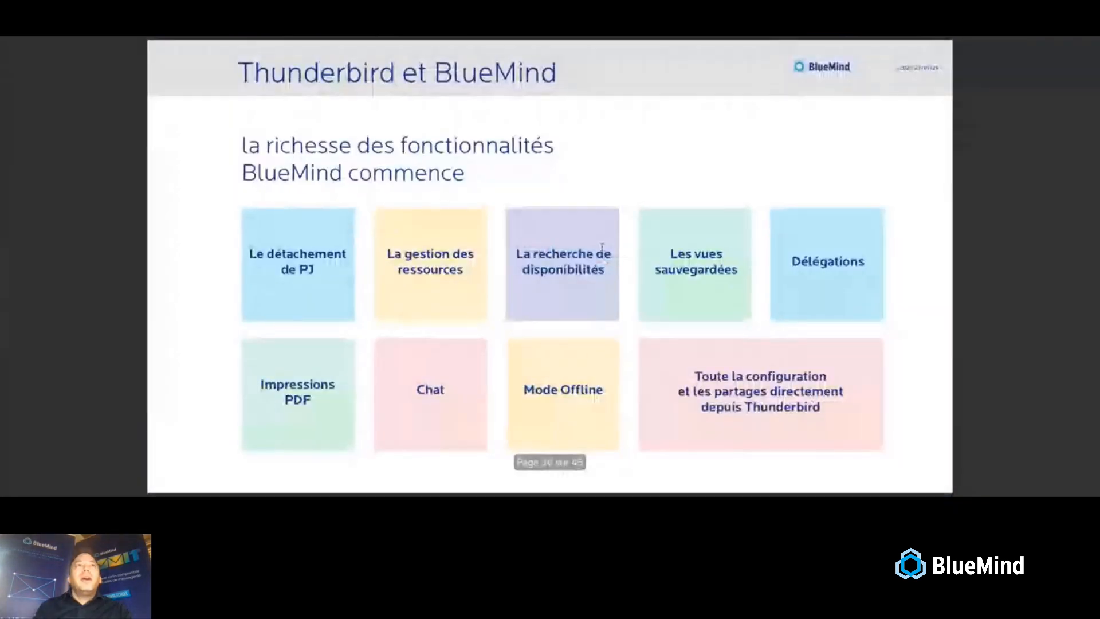